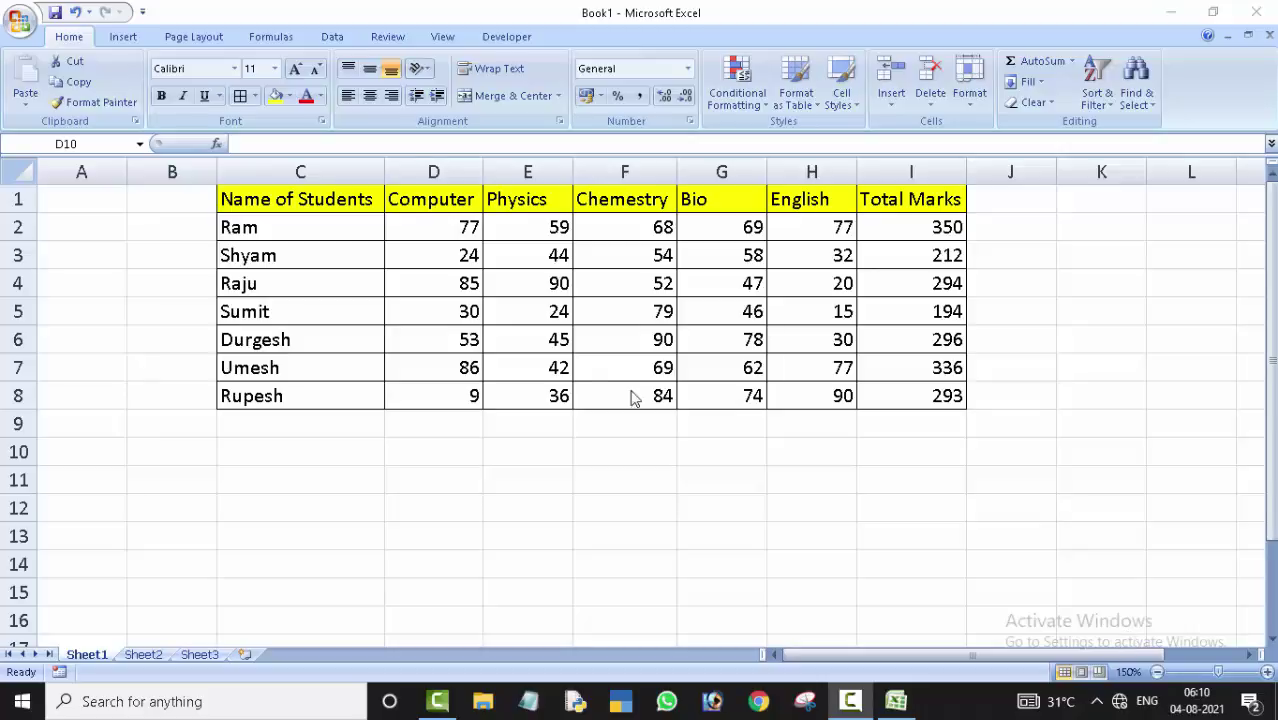
Make the header row C1:I1 of the marks table bold.
left_click(425, 455)
left_click_drag(311, 190, 893, 194)
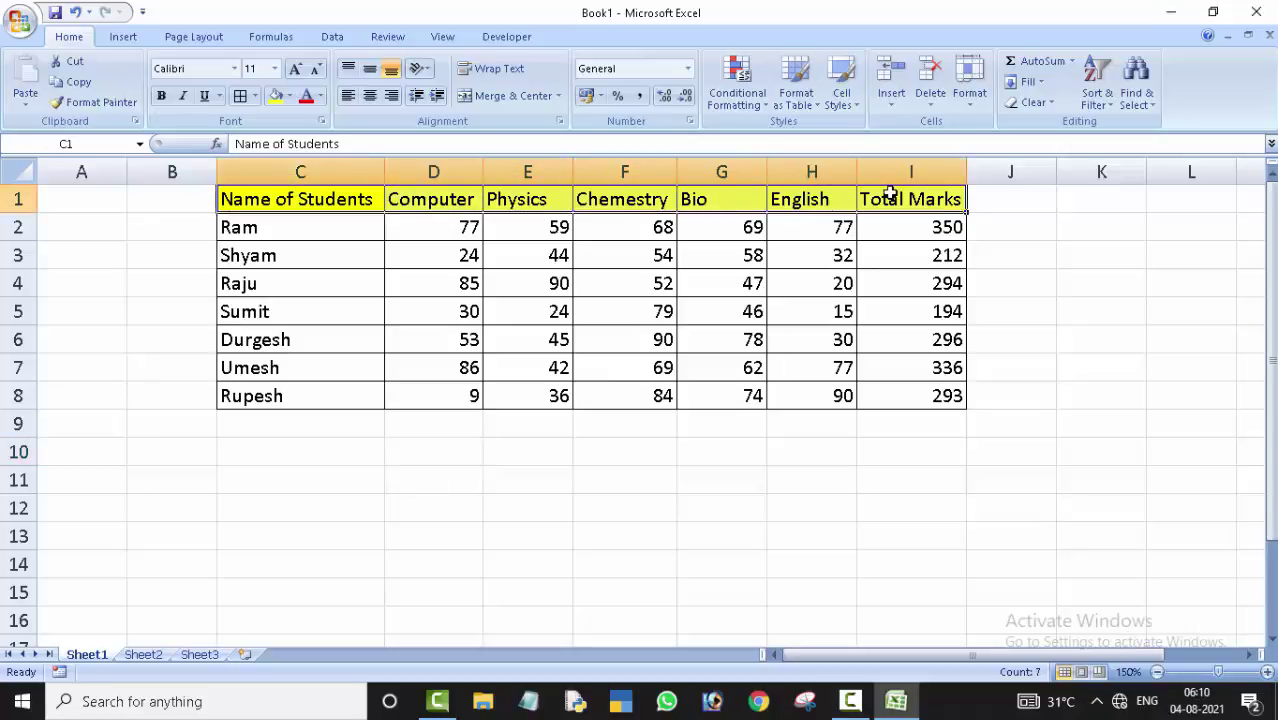
left_click(161, 97)
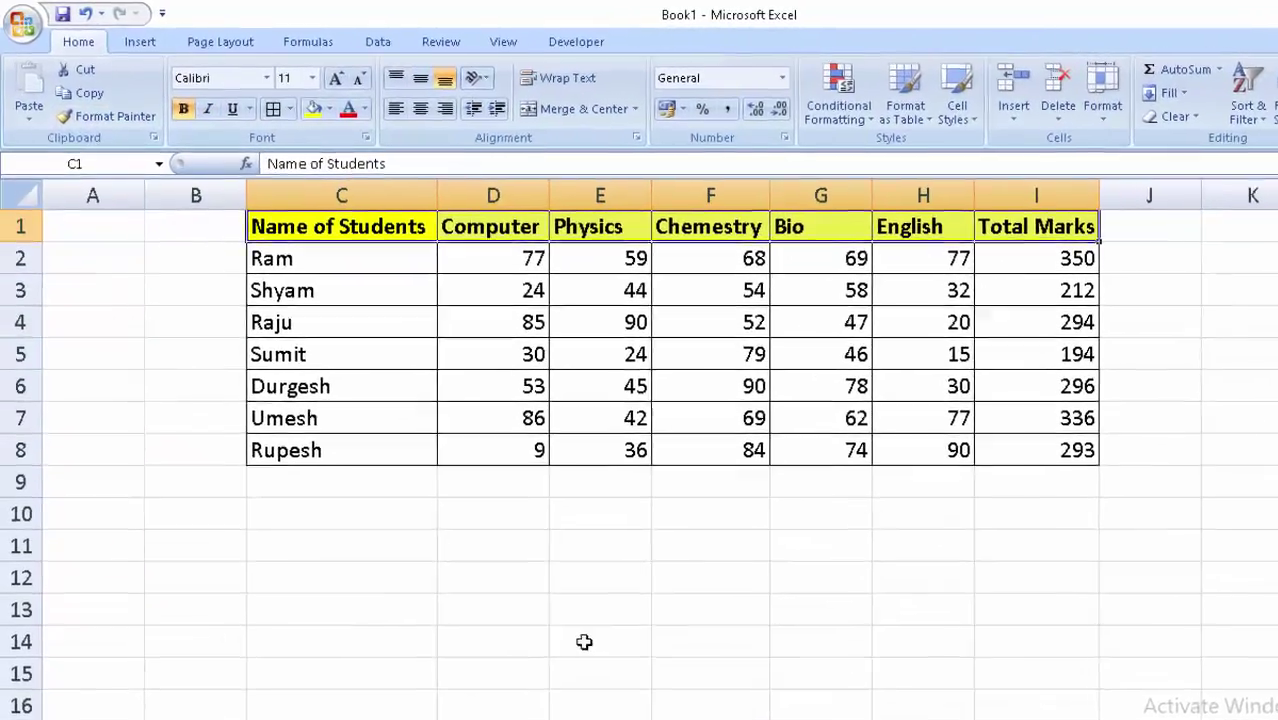
left_click(573, 580)
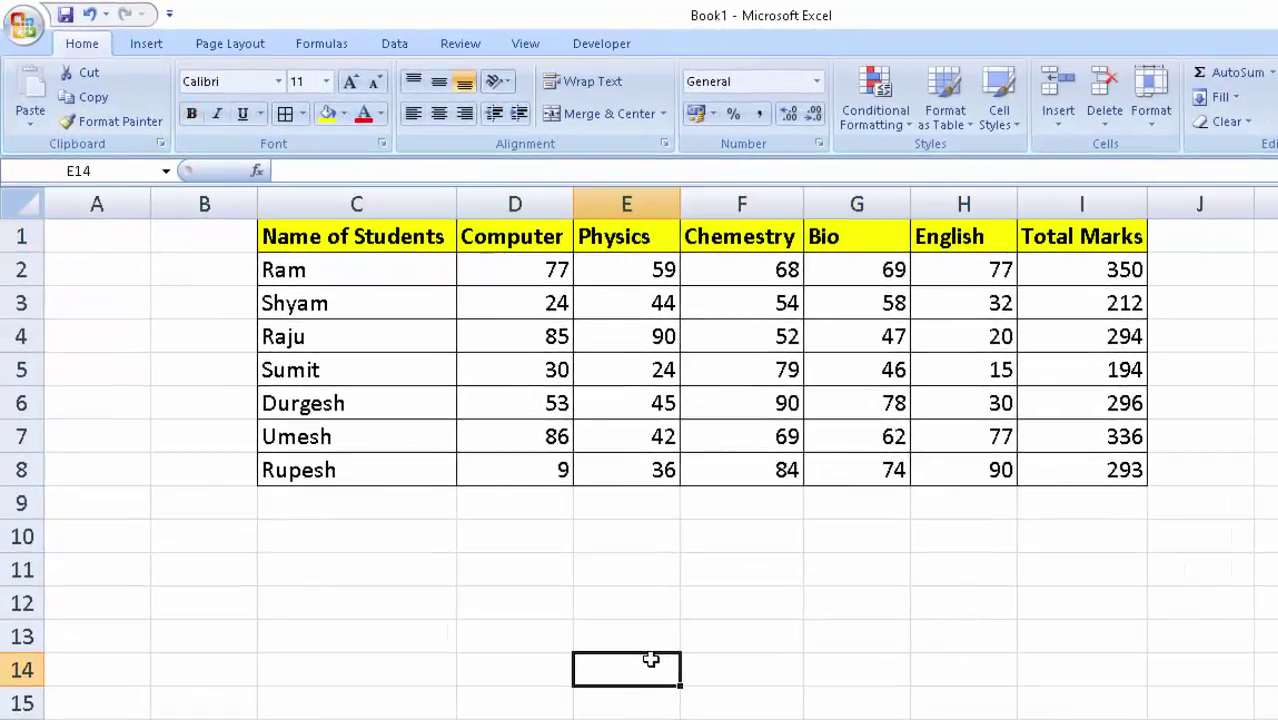
Select the whole student marks table C1:I8.
left_click(530, 546)
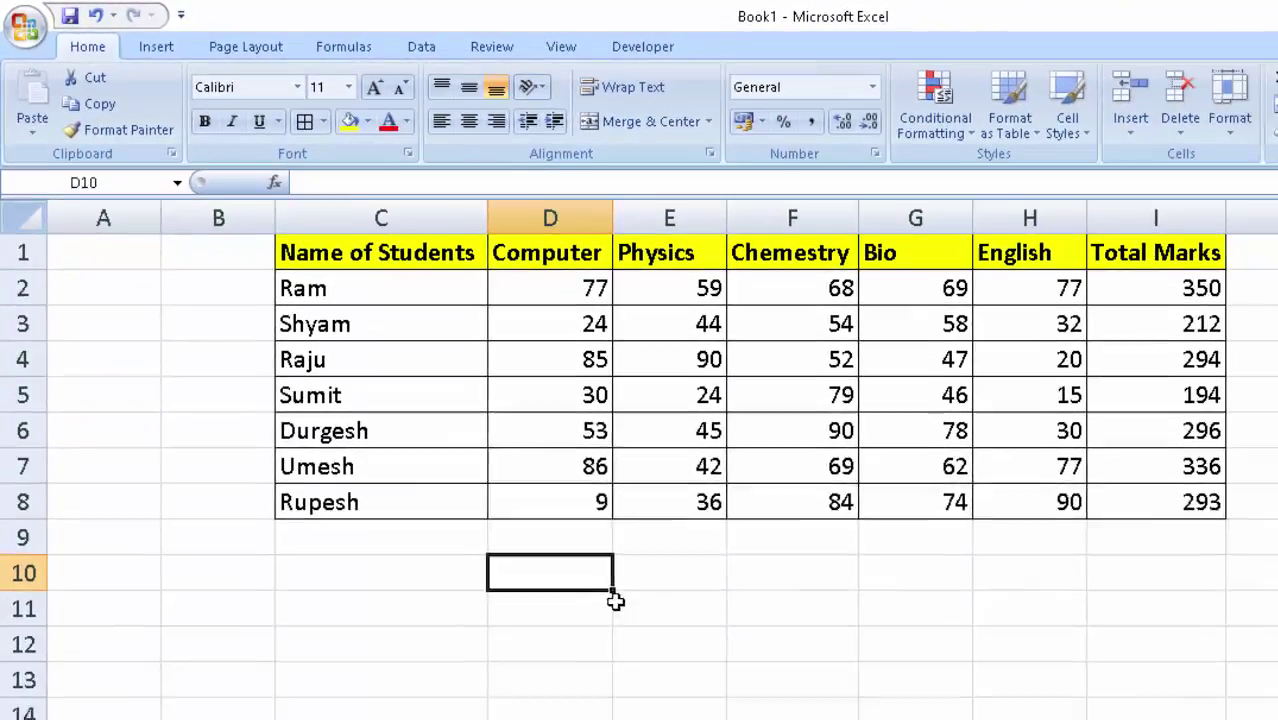
left_click(560, 607)
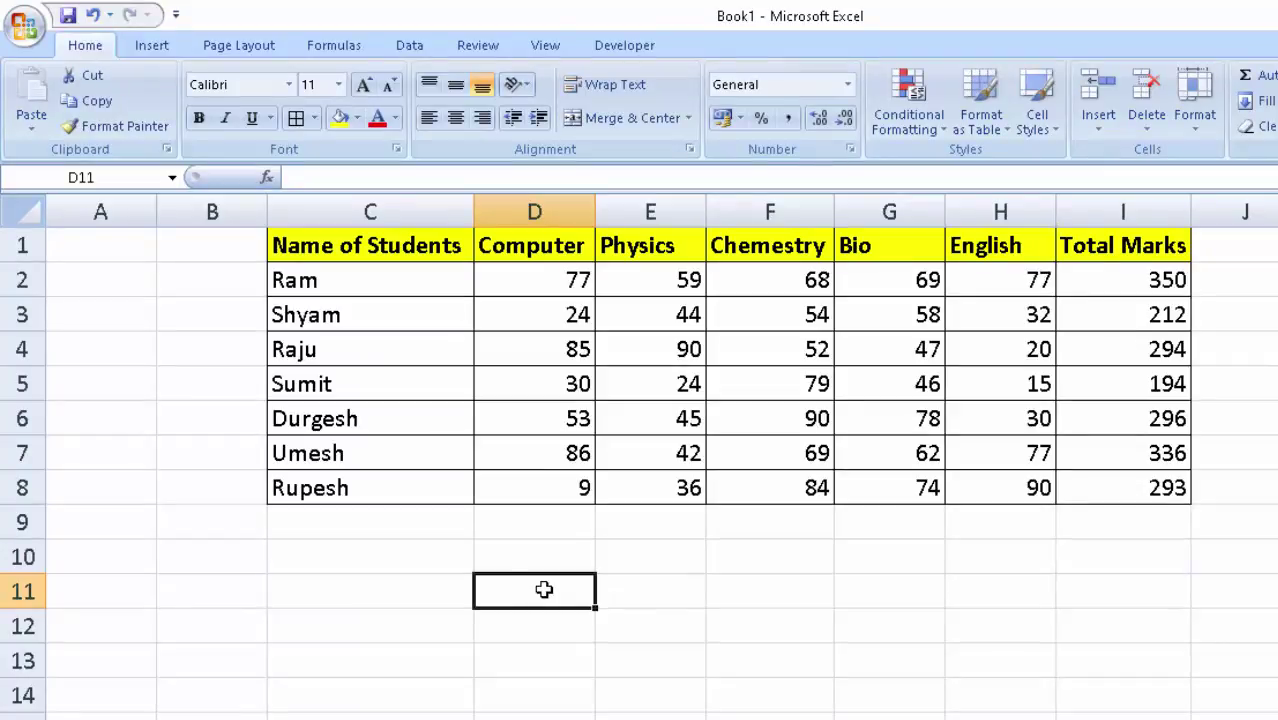
mouse_move(379, 248)
left_mouse_down()
mouse_move(972, 426)
mouse_move(1100, 492)
left_mouse_up()
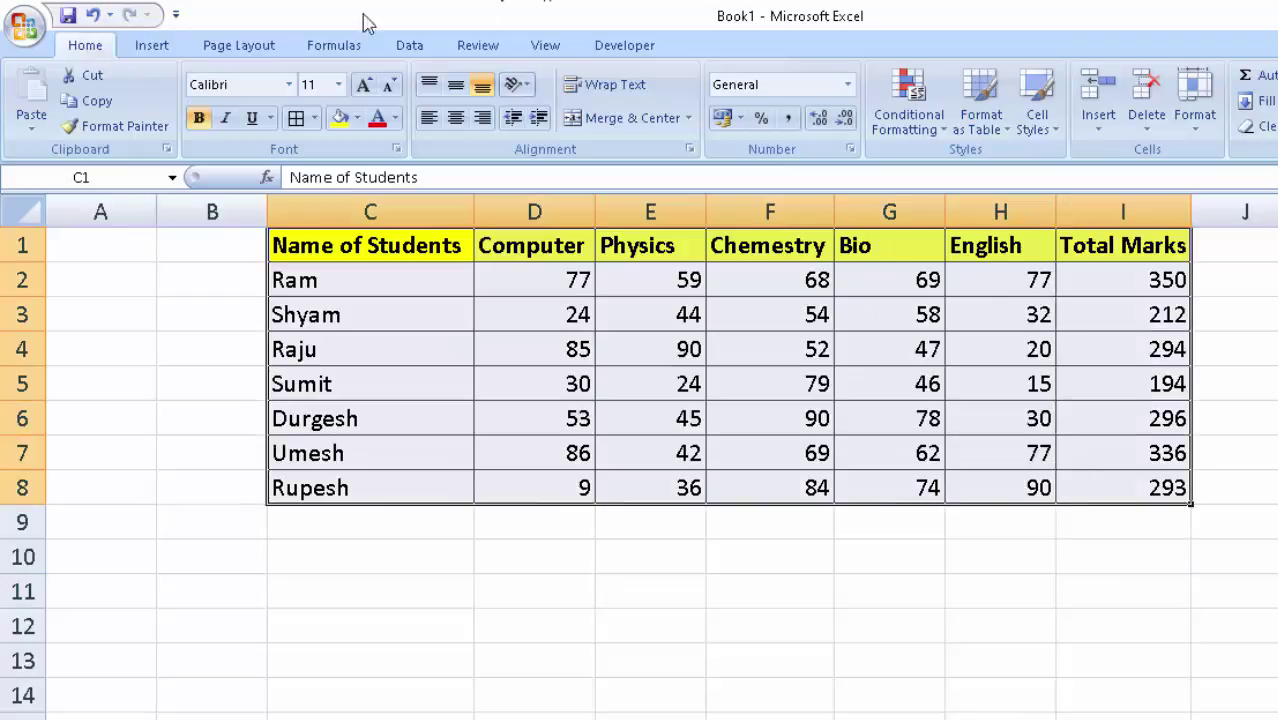
Define the range C1:I8 with the name 'Data', replacing the suggested Name_of_Students.
left_click(345, 45)
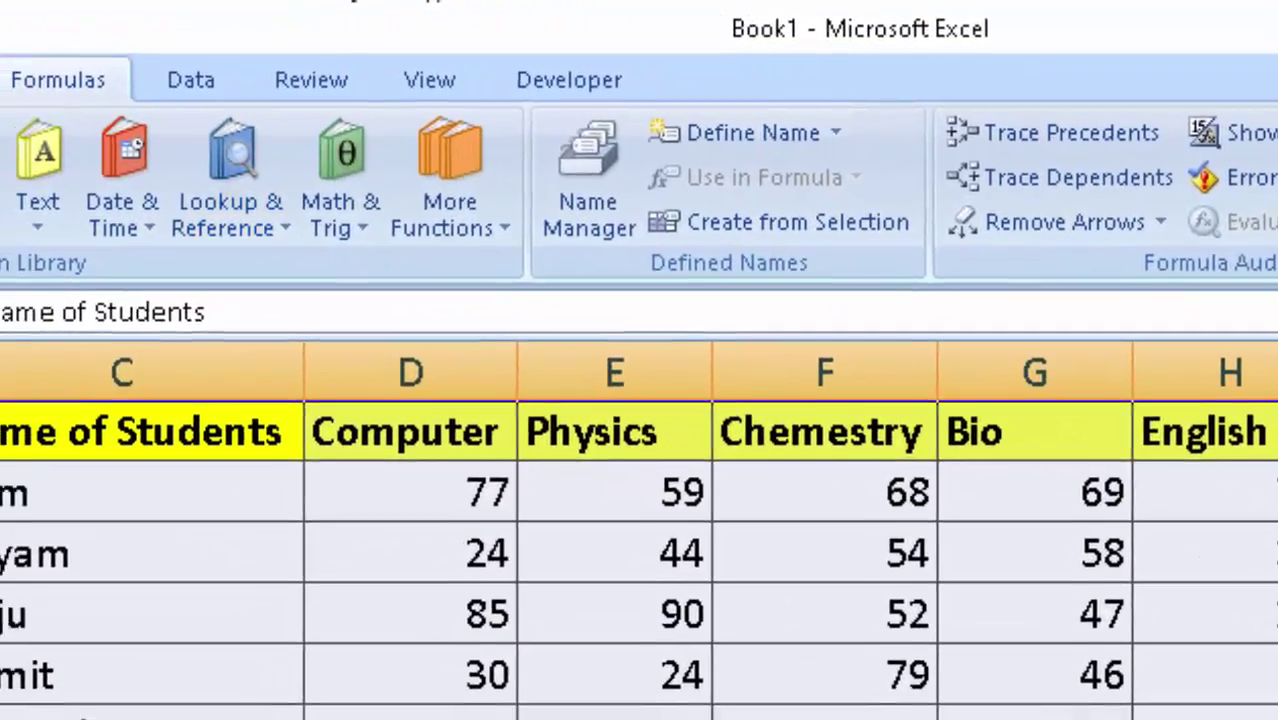
left_click(836, 131)
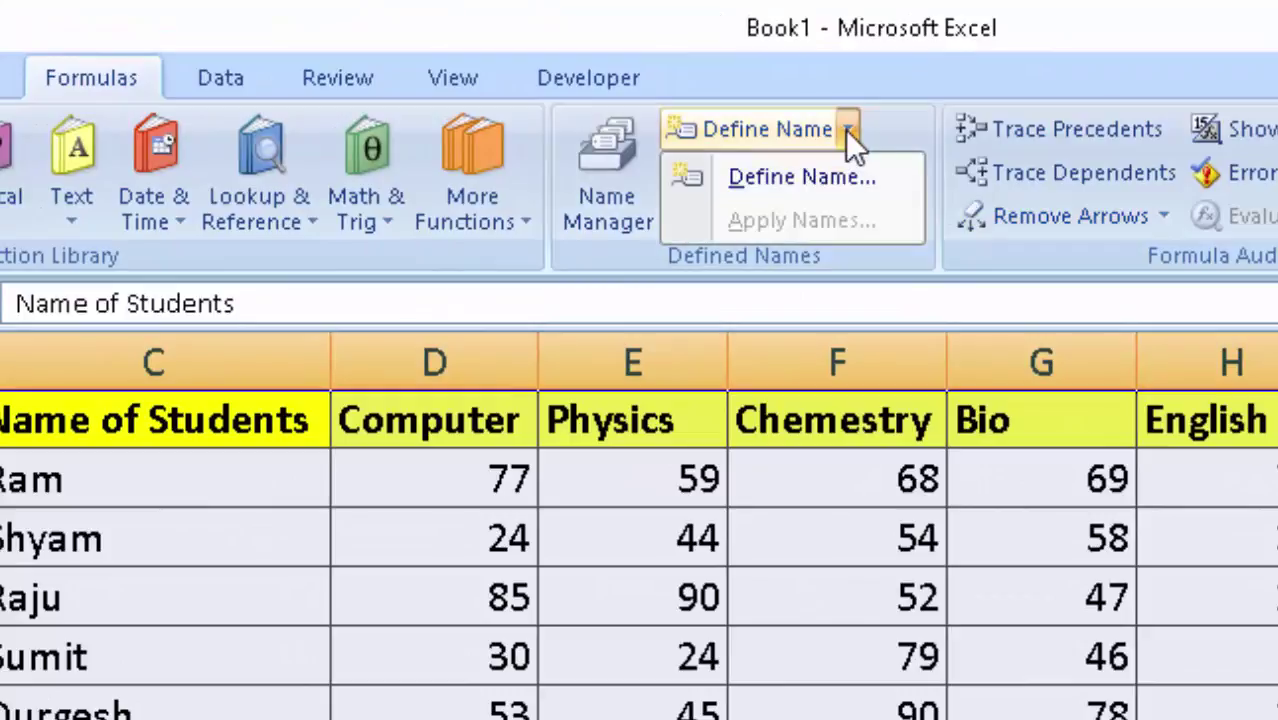
left_click(820, 176)
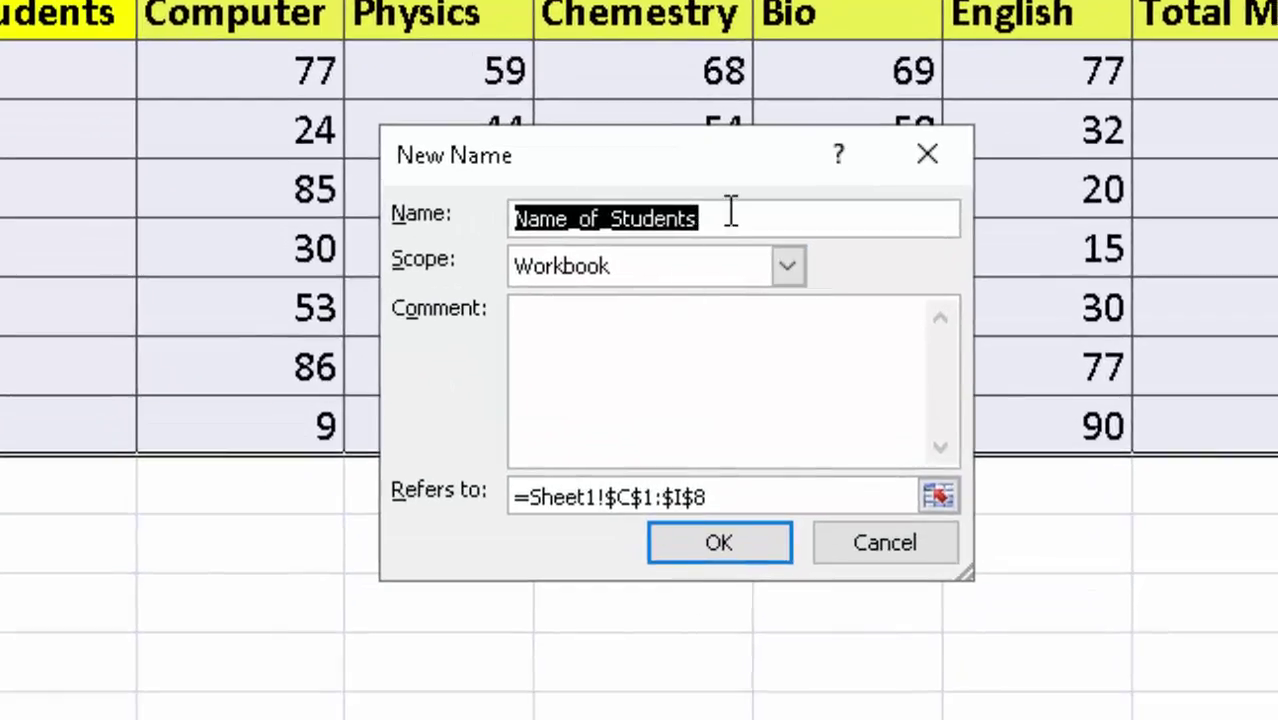
key("BackSpace")
type("D")
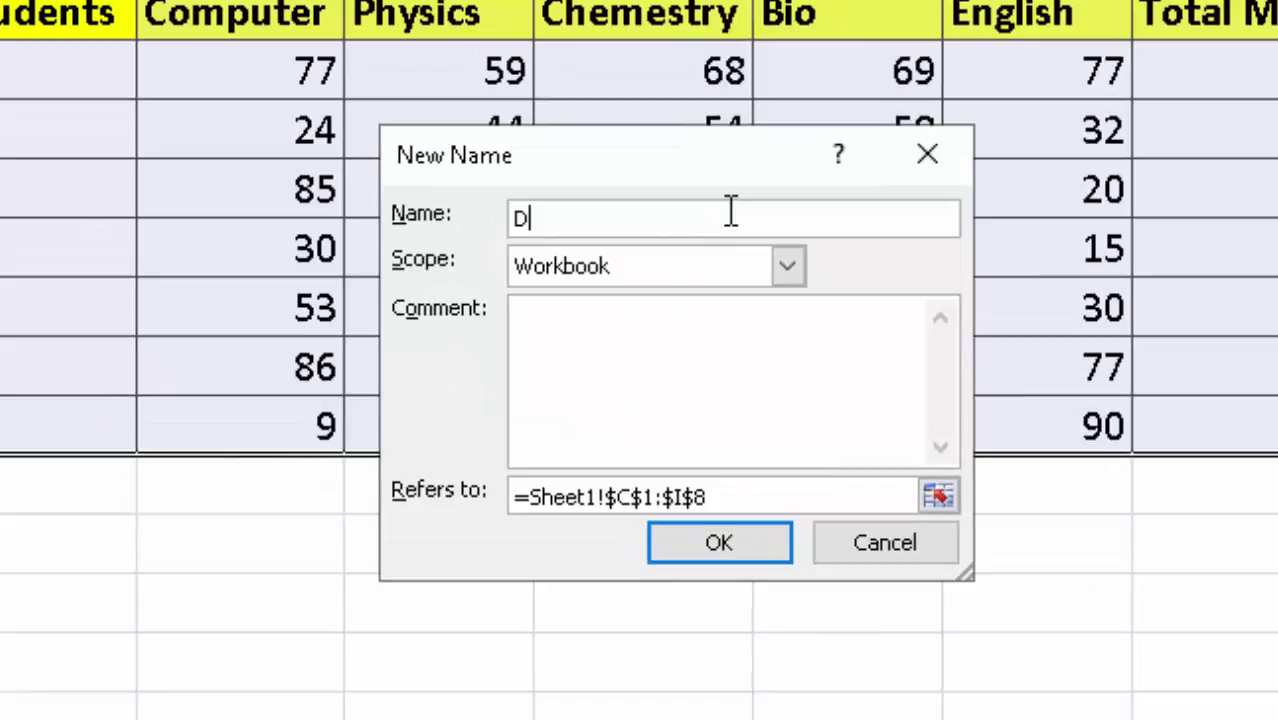
type("ata")
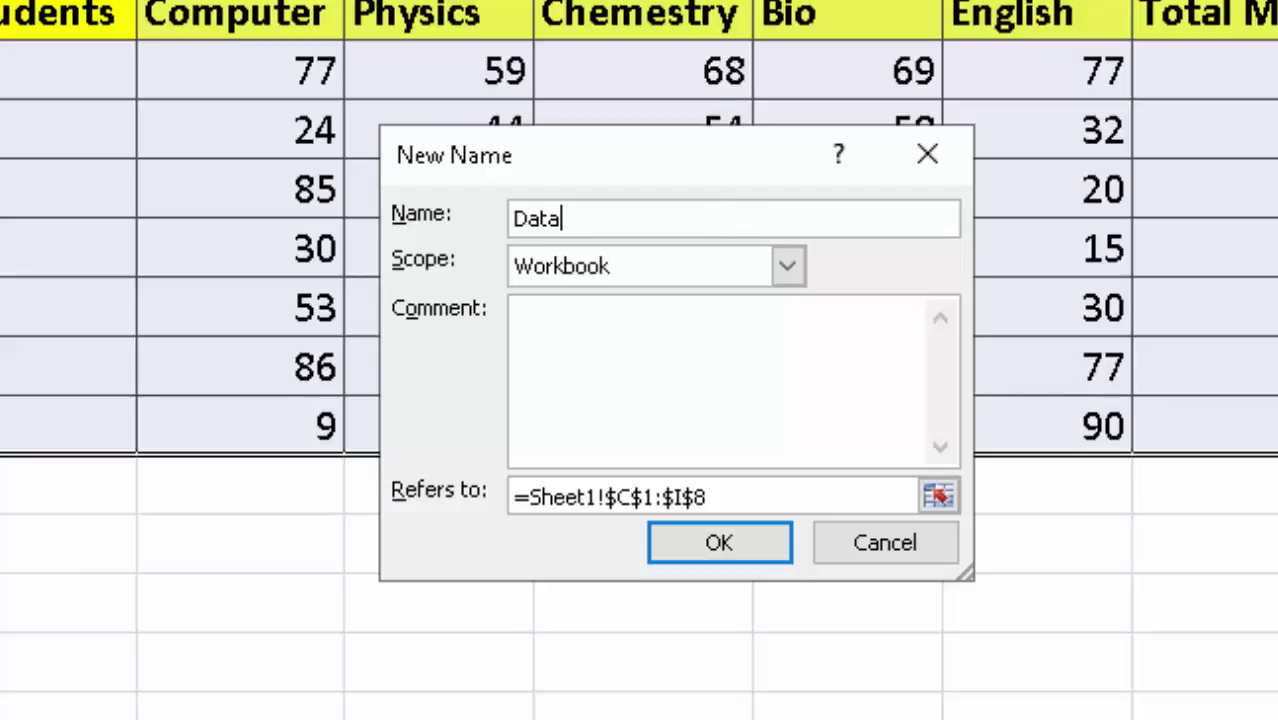
left_click(682, 544)
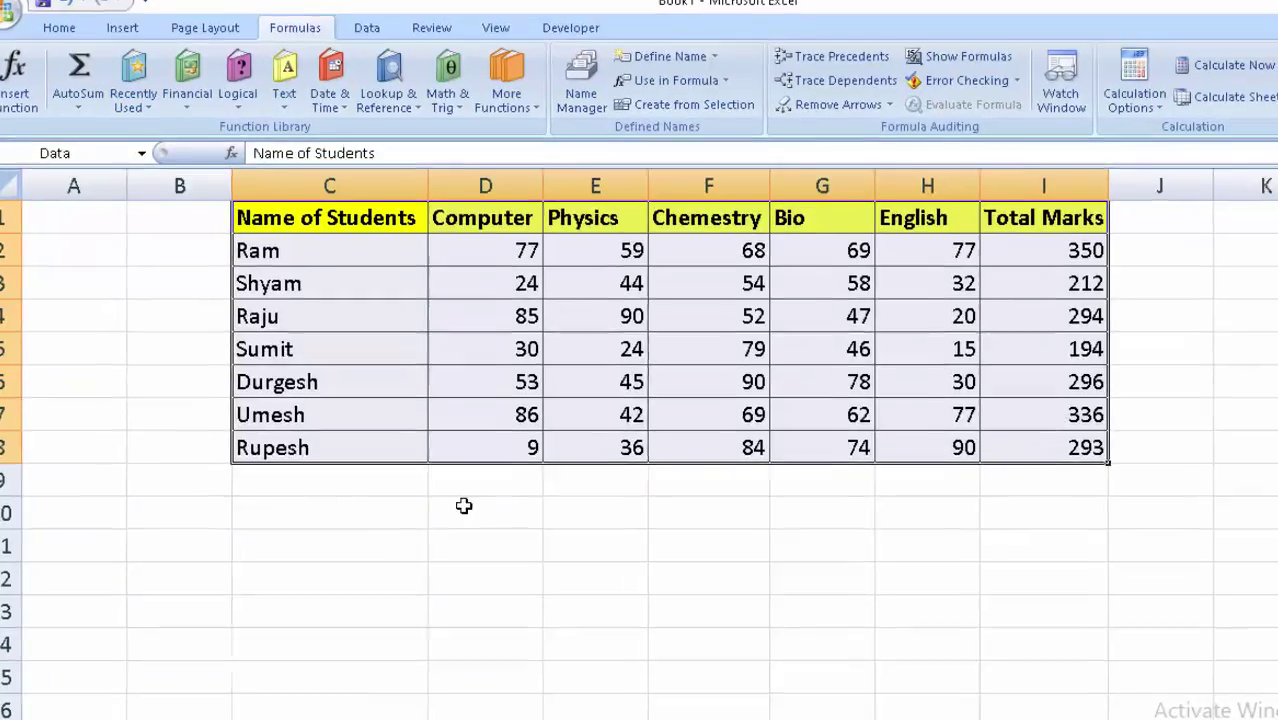
Enter =VLOOKUP(C4,Data,7,0) in D10 to return Raju's total of 294.
left_click(464, 506)
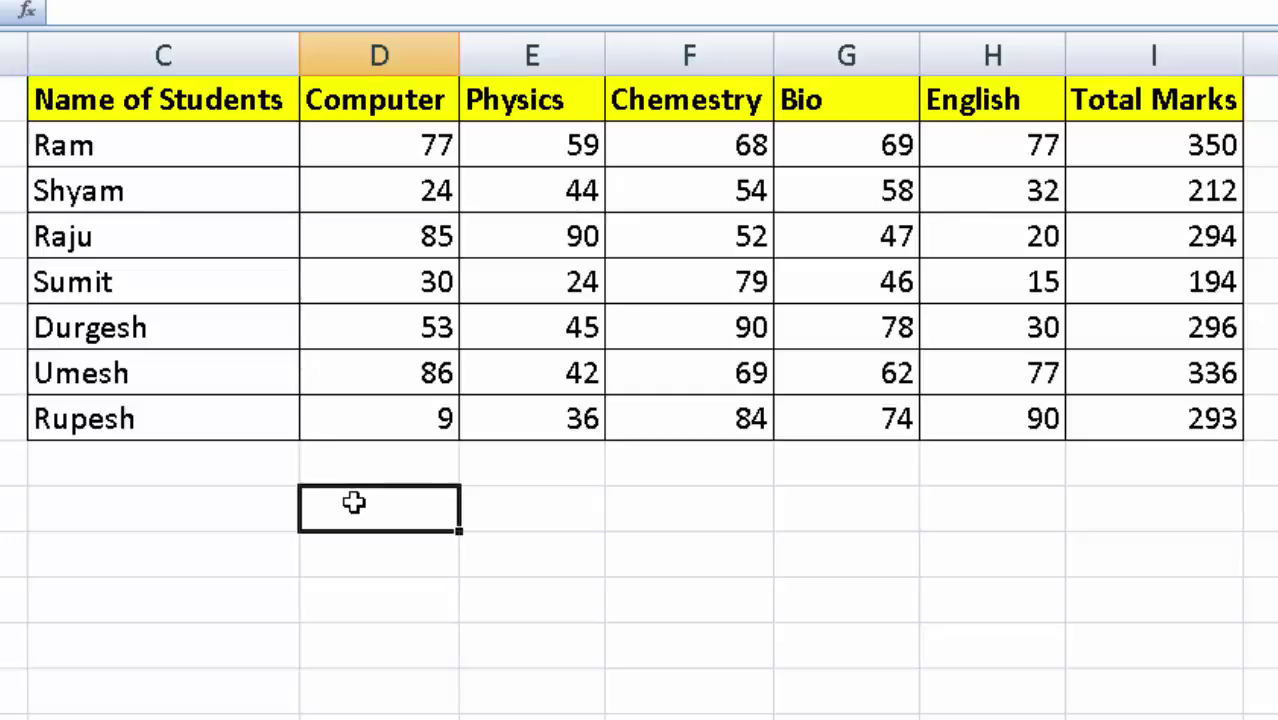
type("=v")
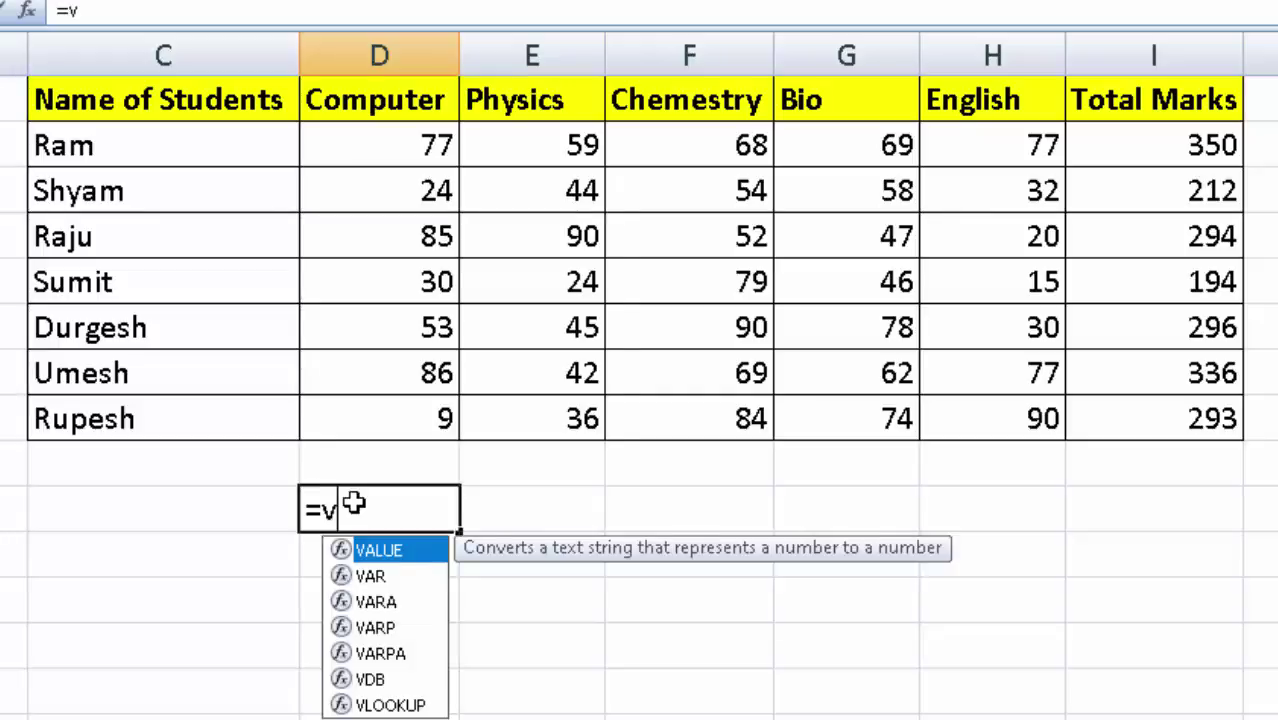
type("loo")
key("Tab")
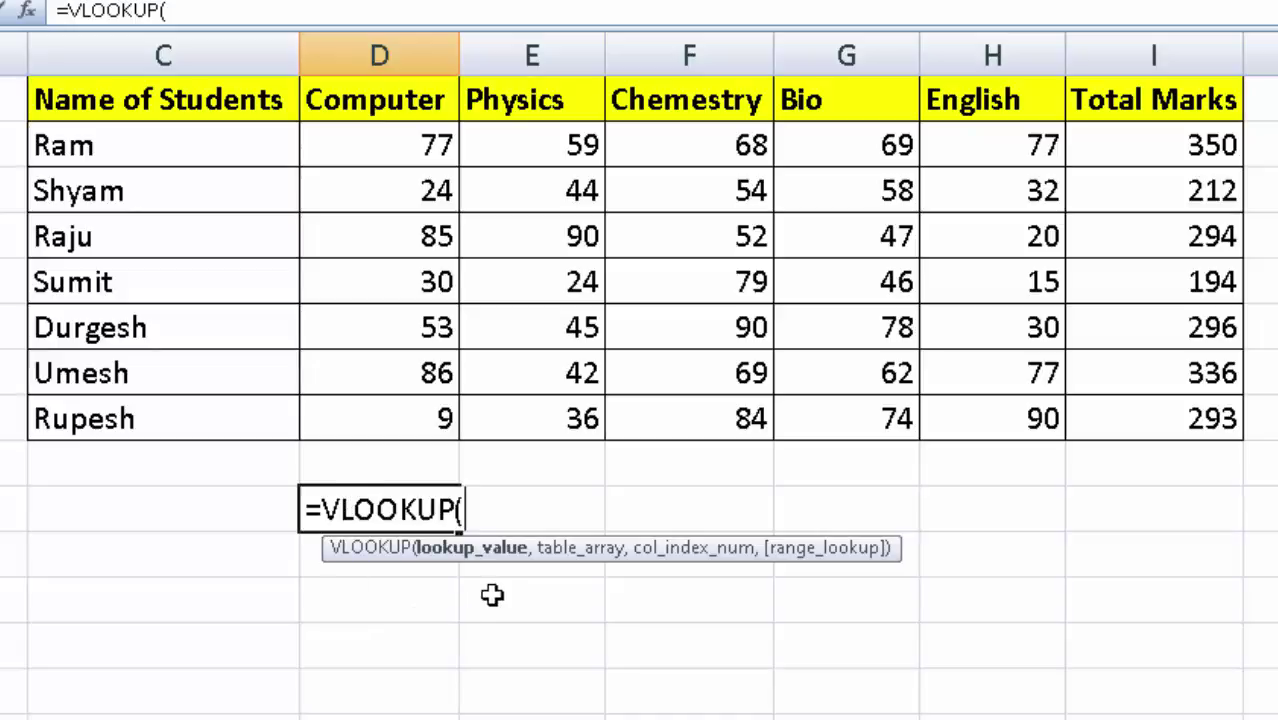
left_click(121, 233)
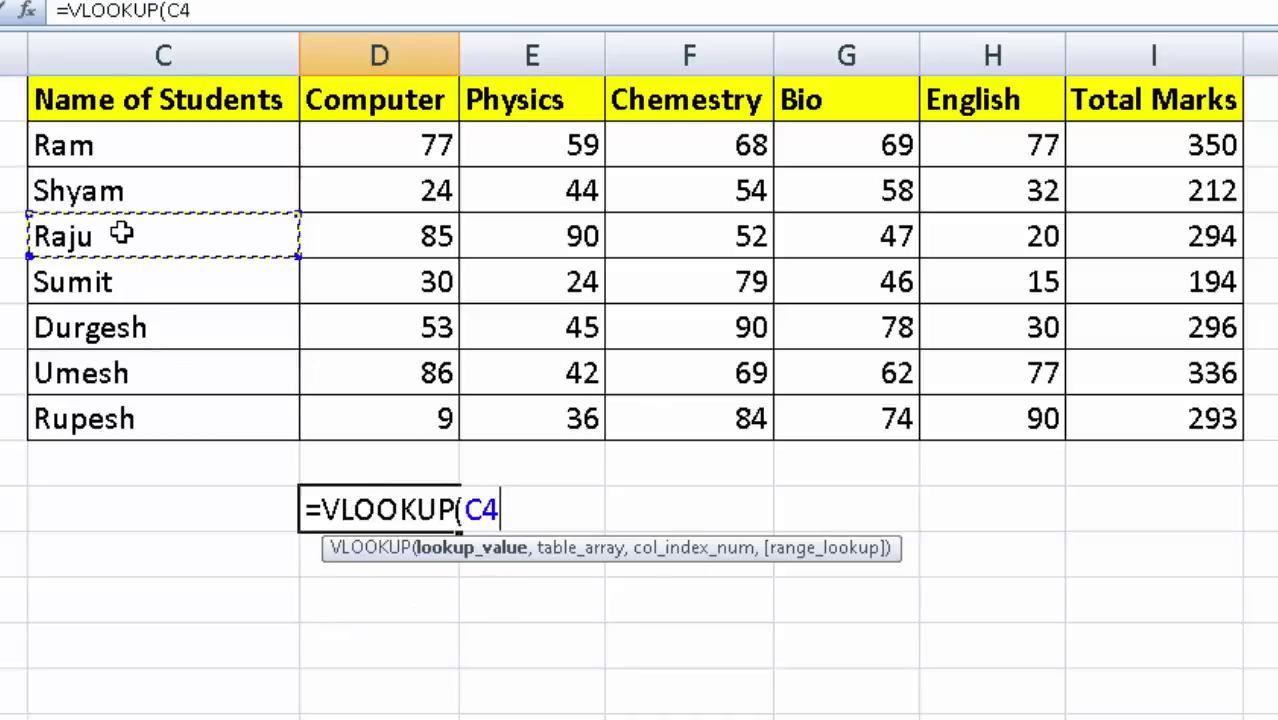
type(",")
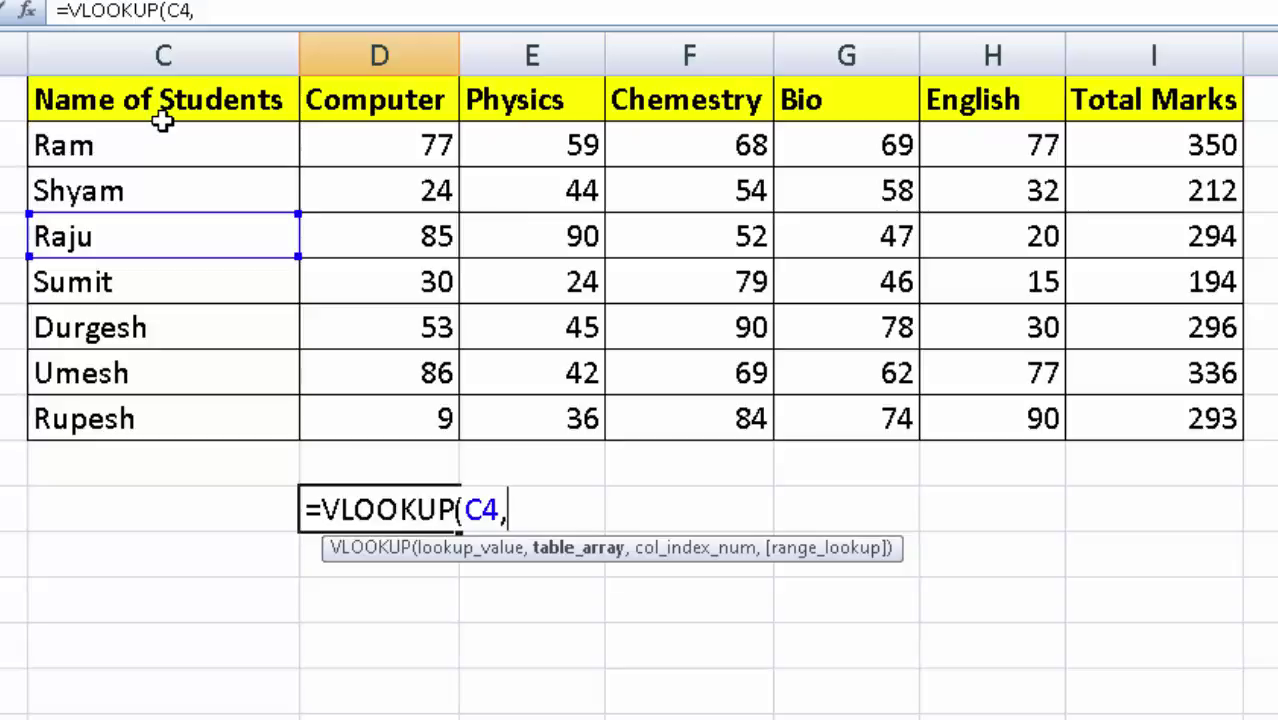
type("d")
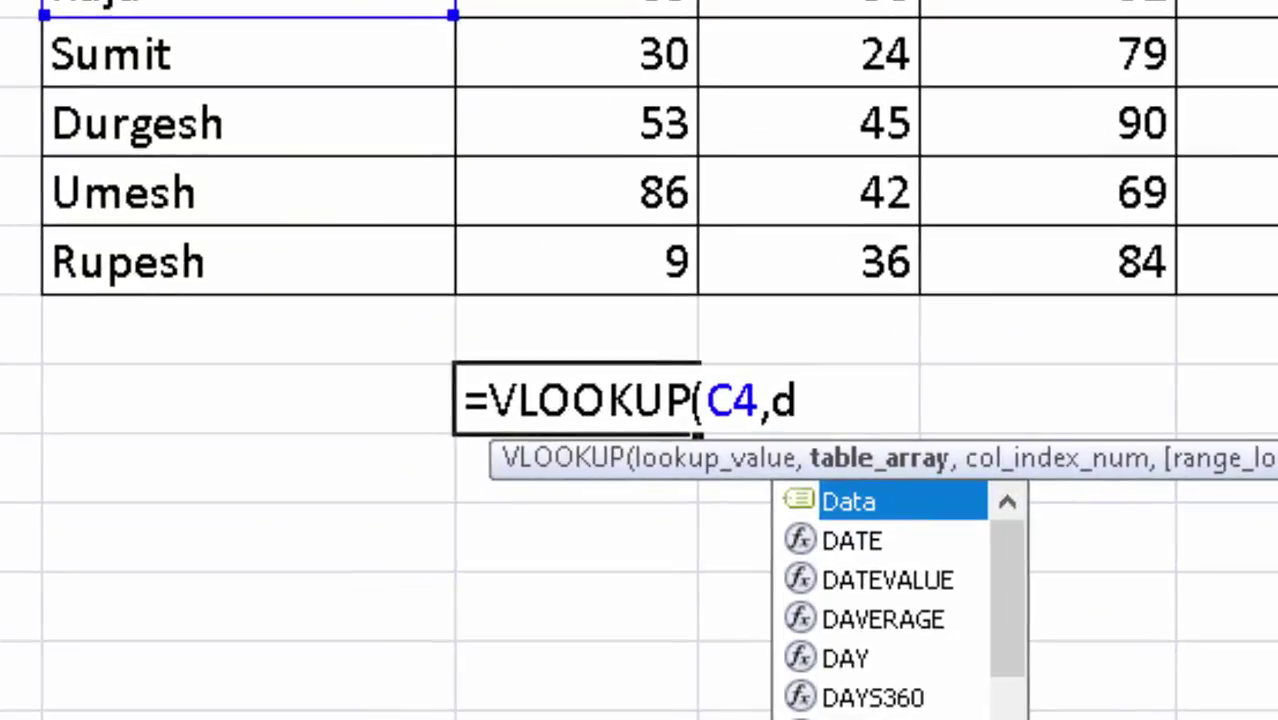
key("Tab")
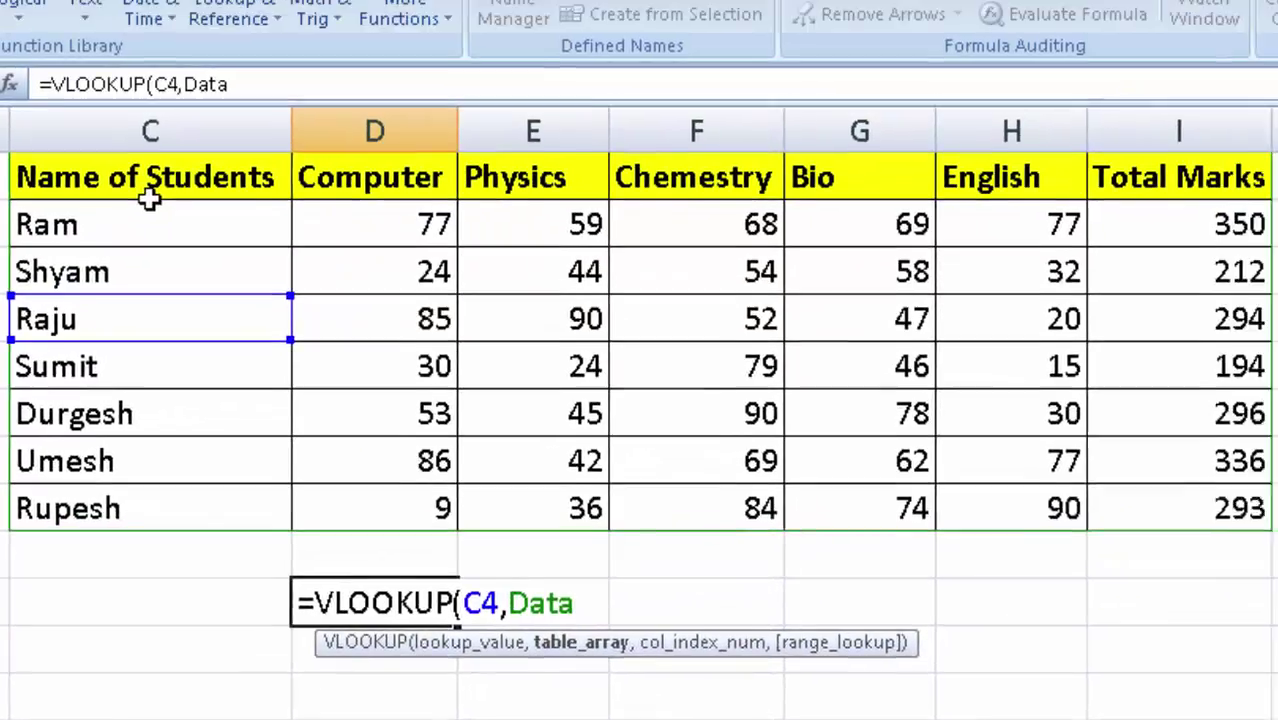
type(",")
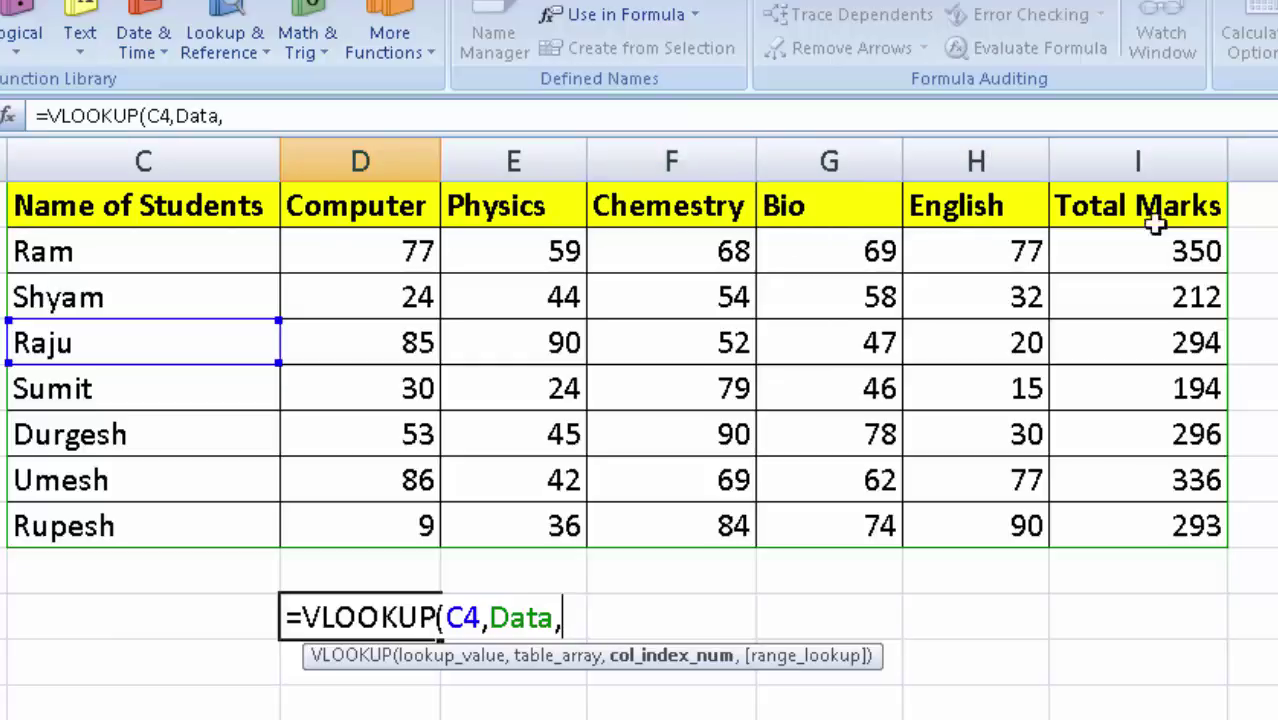
type("7")
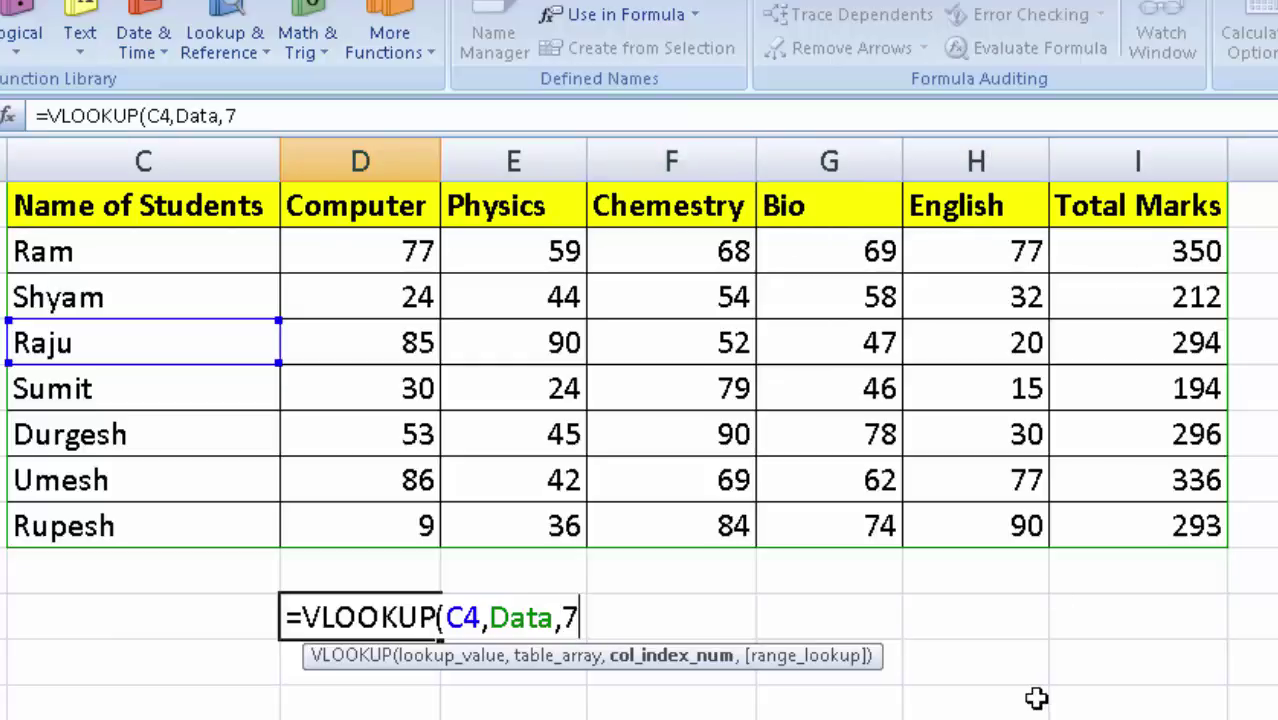
type(",0)")
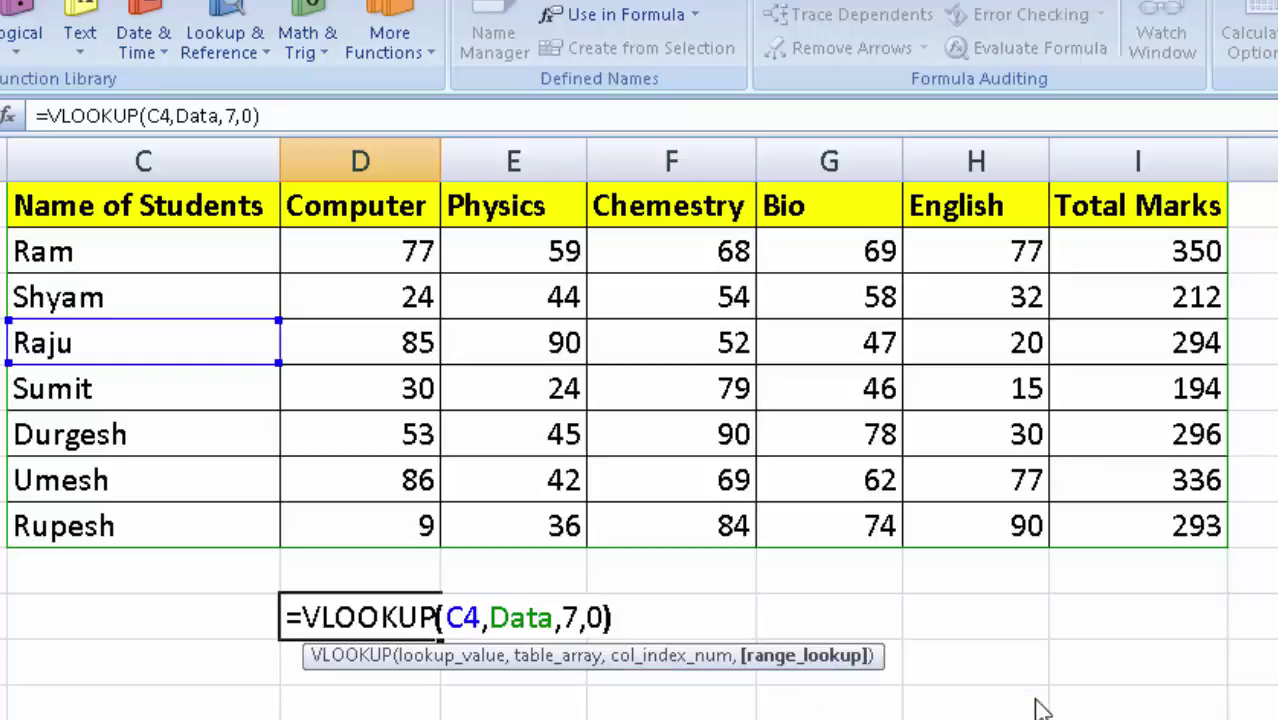
key("Return")
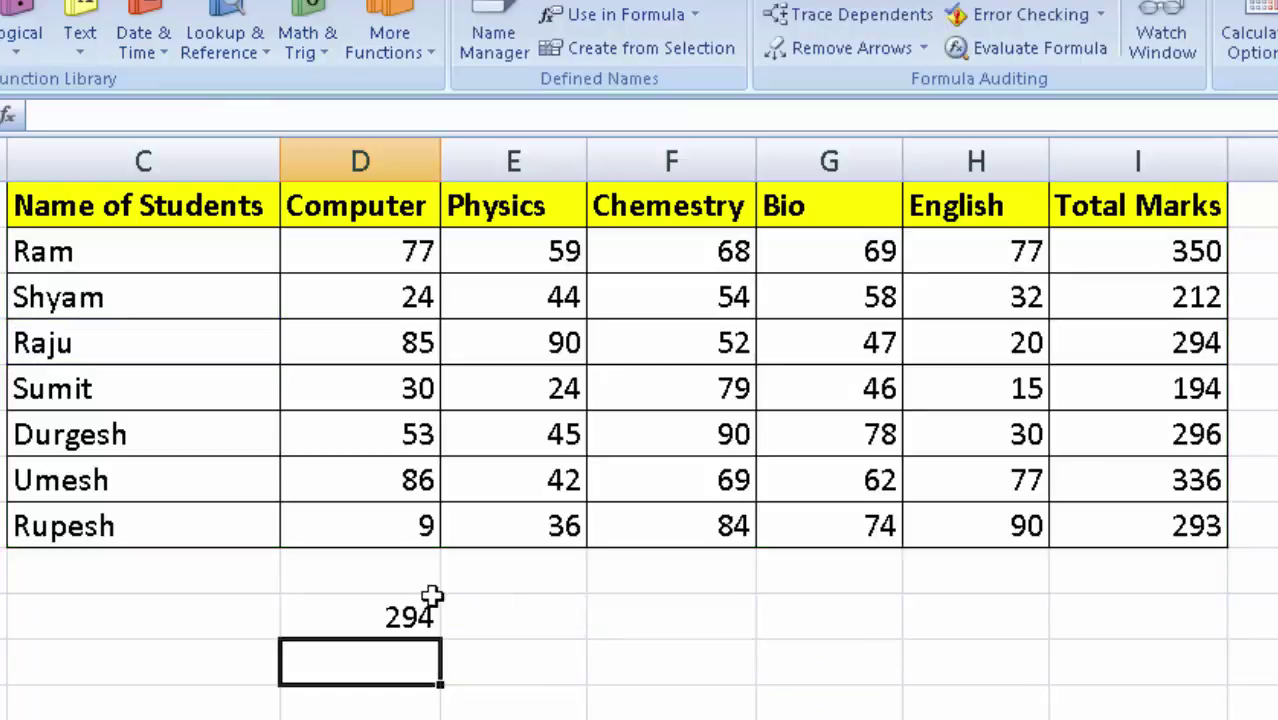
Fill Raju's row C4:I4 with the standard green colour.
left_click(404, 612)
left_click(220, 345)
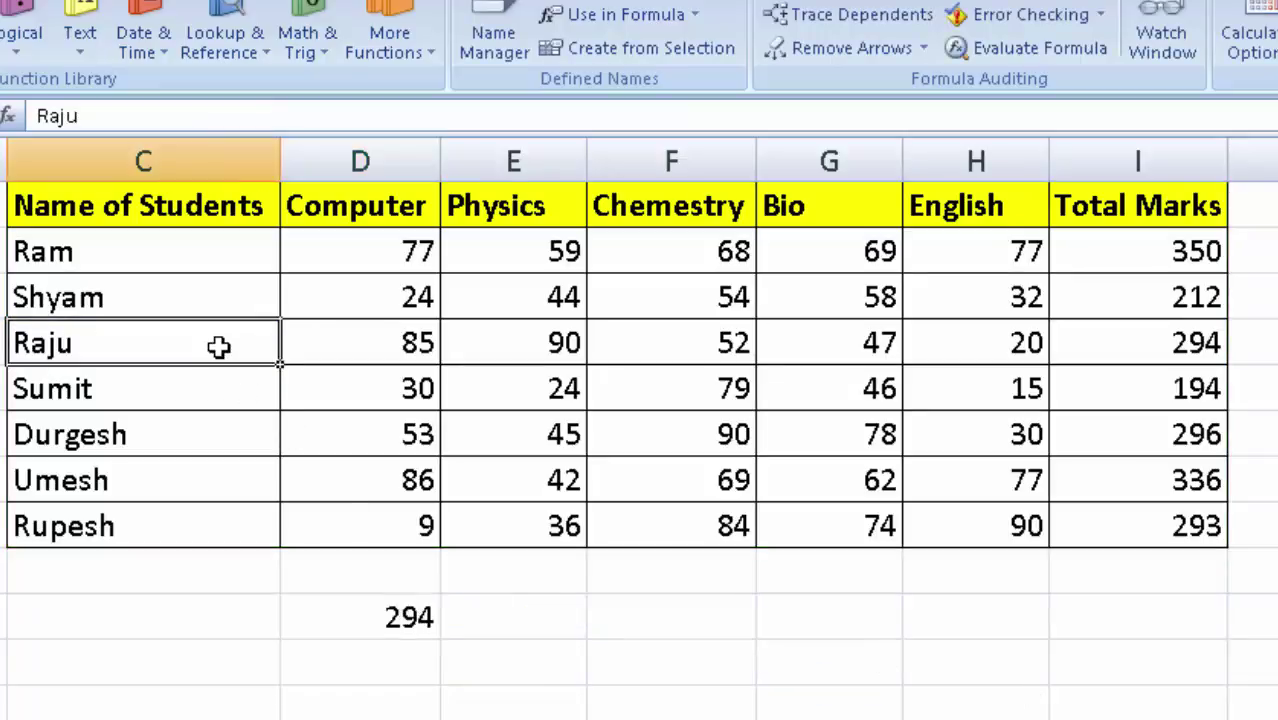
left_click(1167, 336)
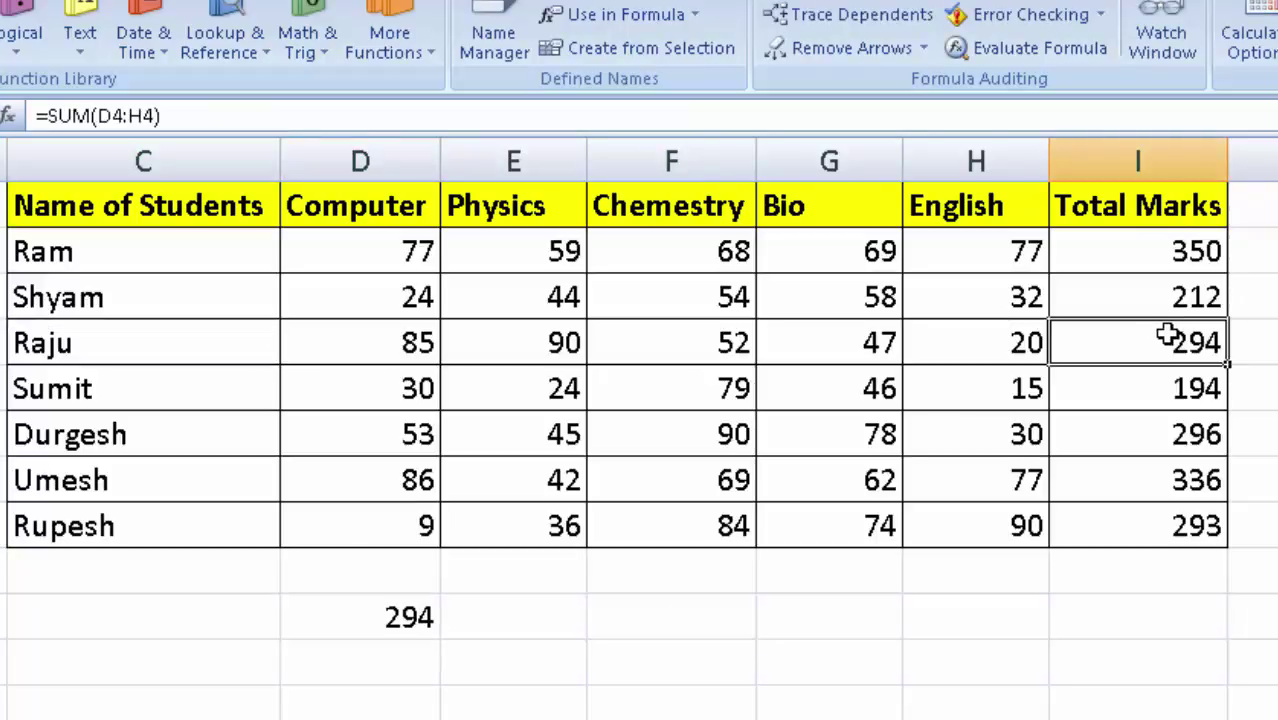
mouse_move(1130, 340)
left_mouse_down()
mouse_move(116, 316)
mouse_move(104, 330)
left_mouse_up()
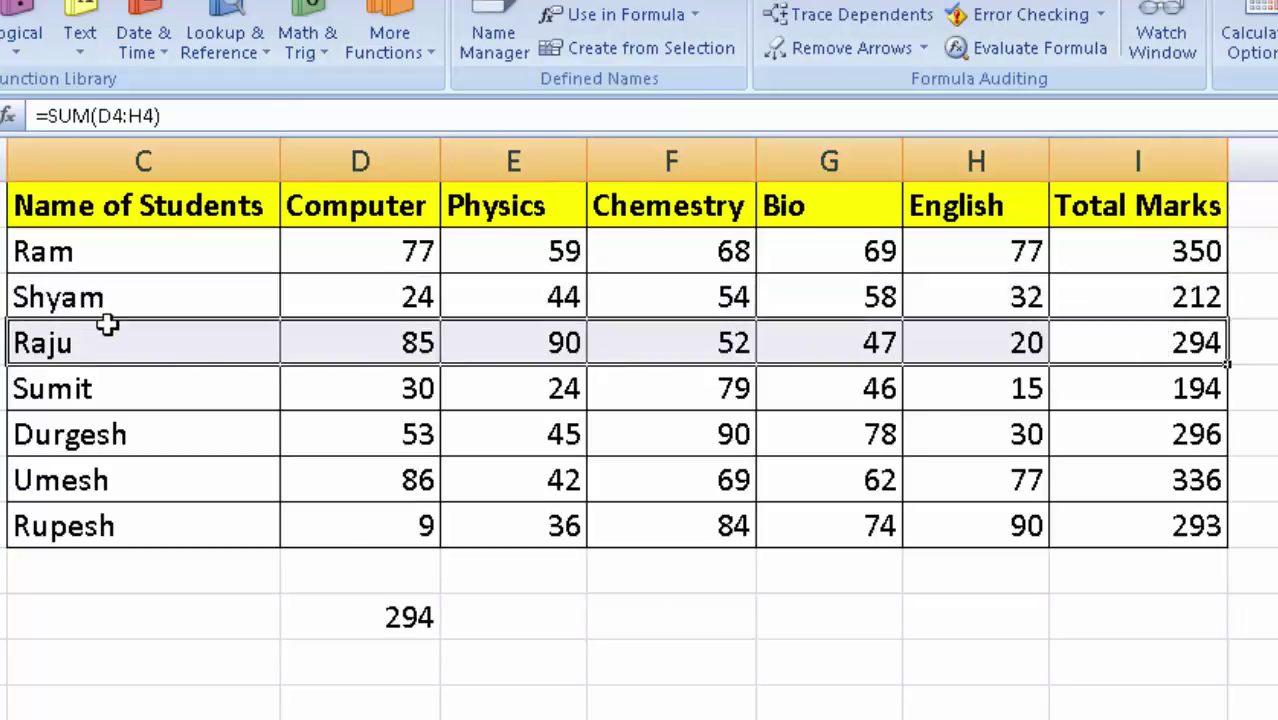
left_click(40, 0)
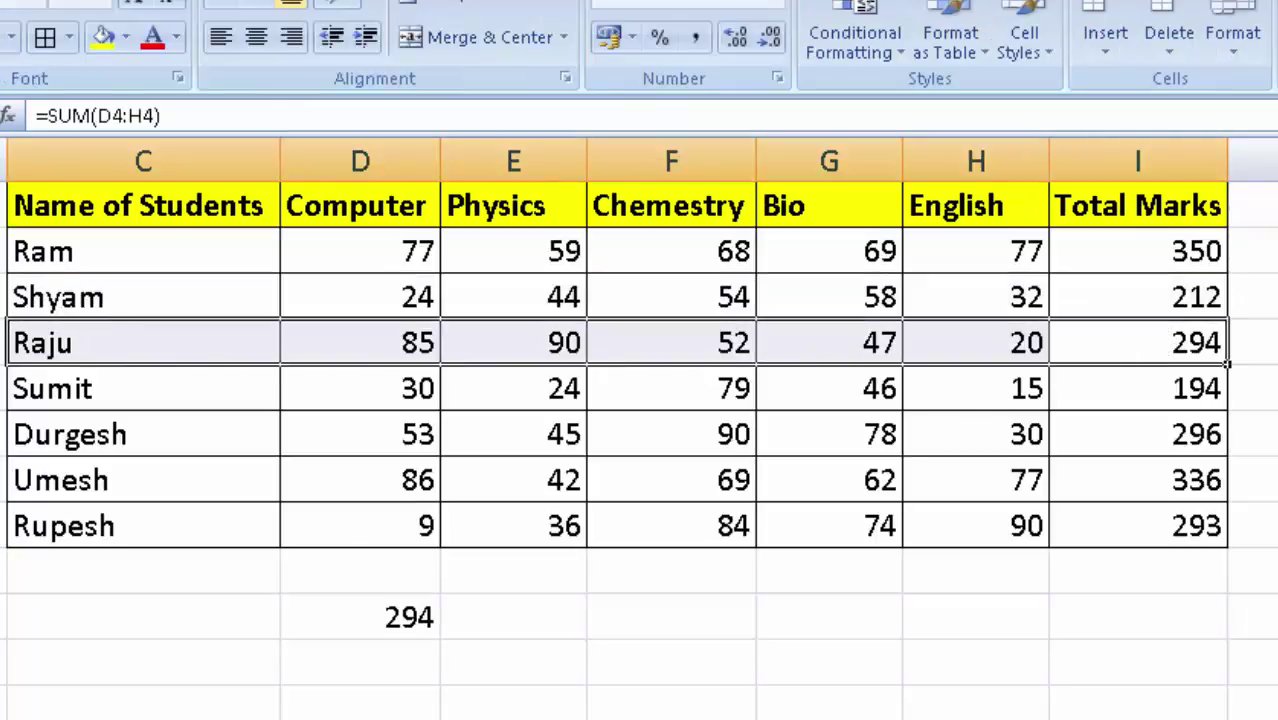
left_click(126, 37)
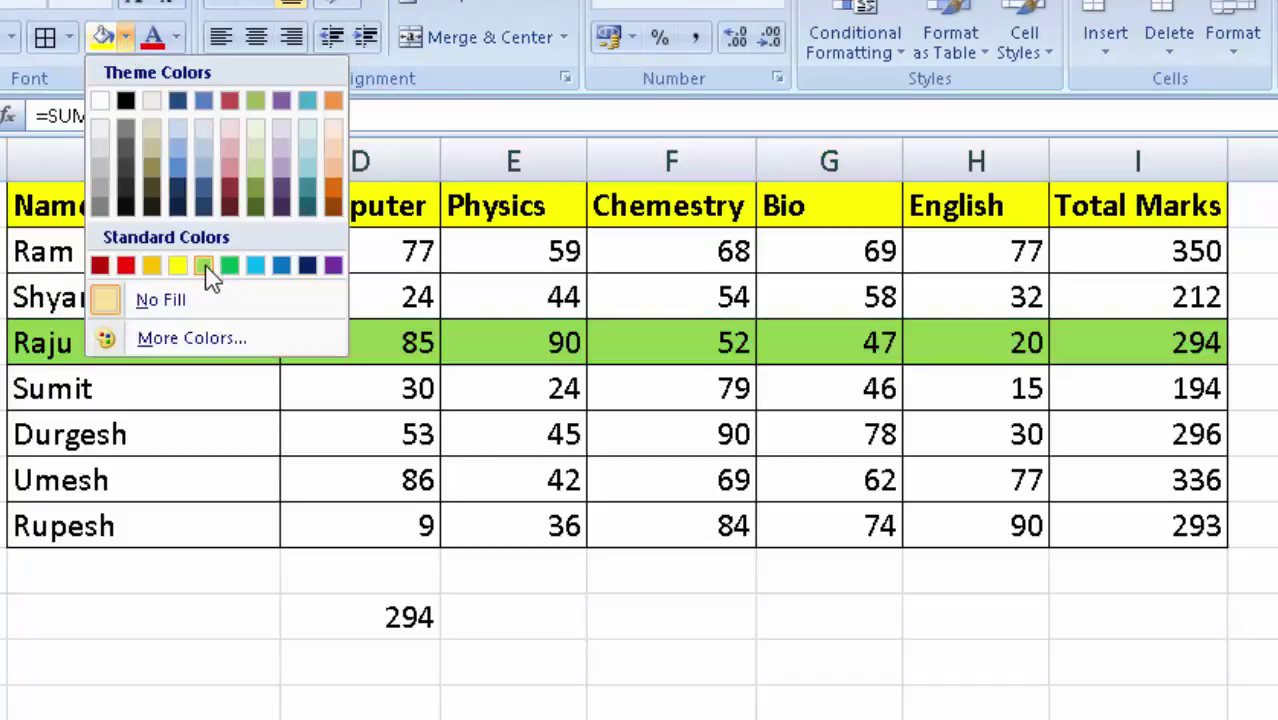
left_click(228, 266)
left_click(458, 676)
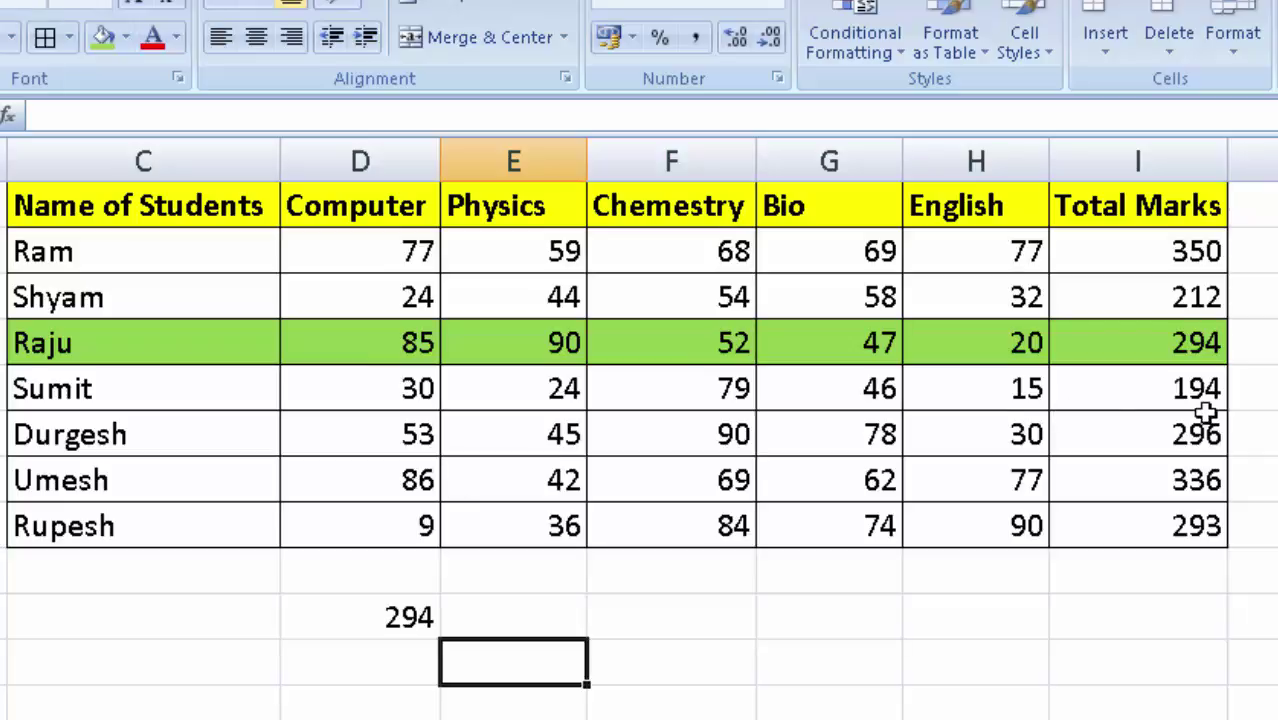
Enter =VLOOKUP(C7,Data,7,0) below the table to return Umesh's total of 336.
left_click(642, 674)
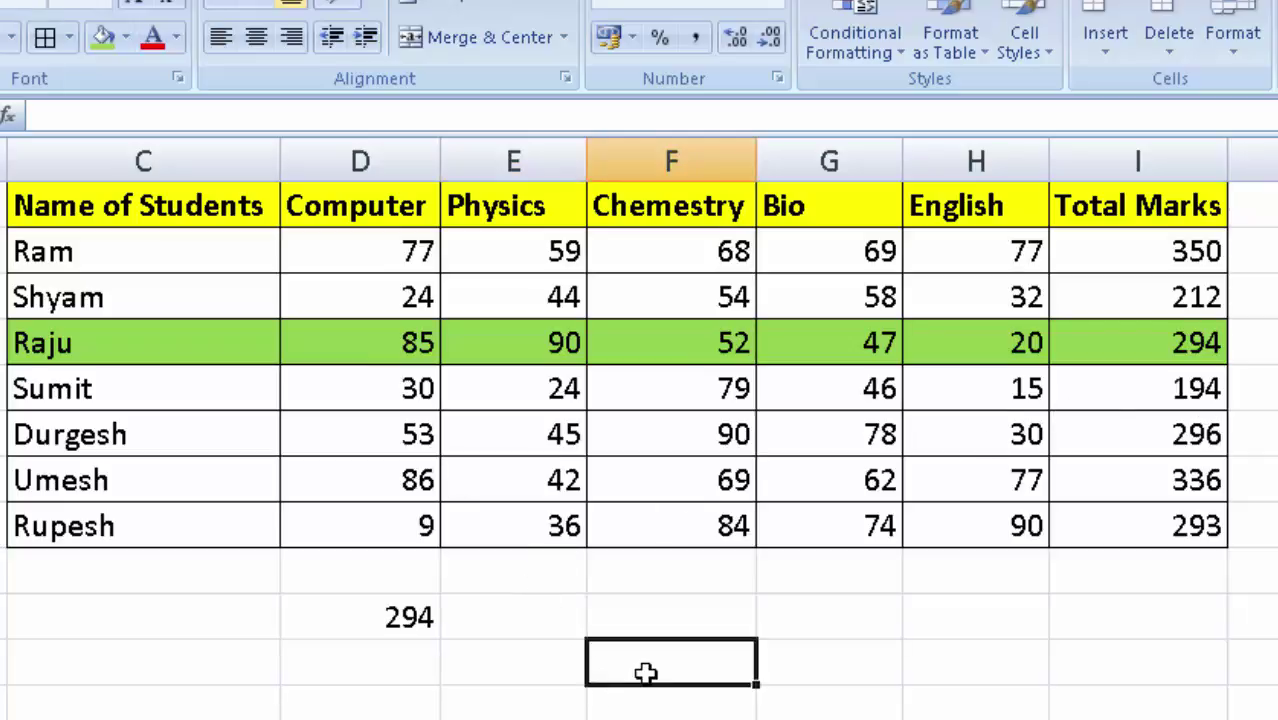
type("=")
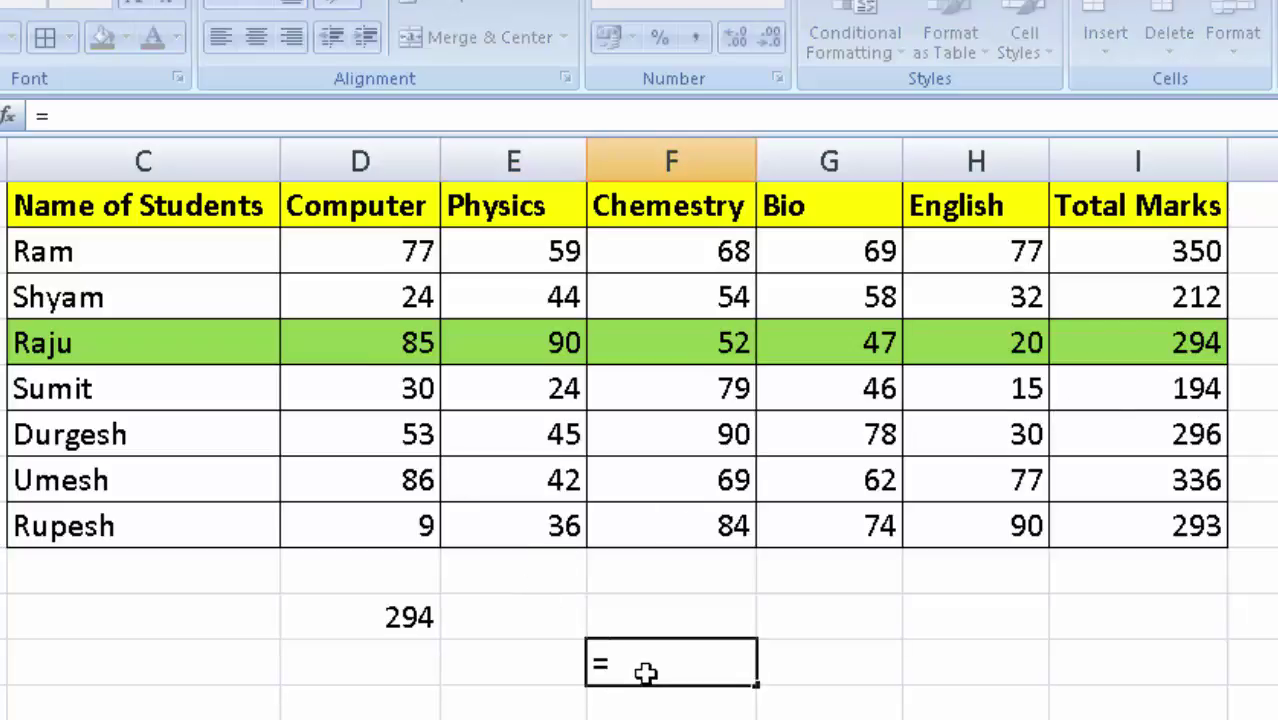
type("vloo")
key("Tab")
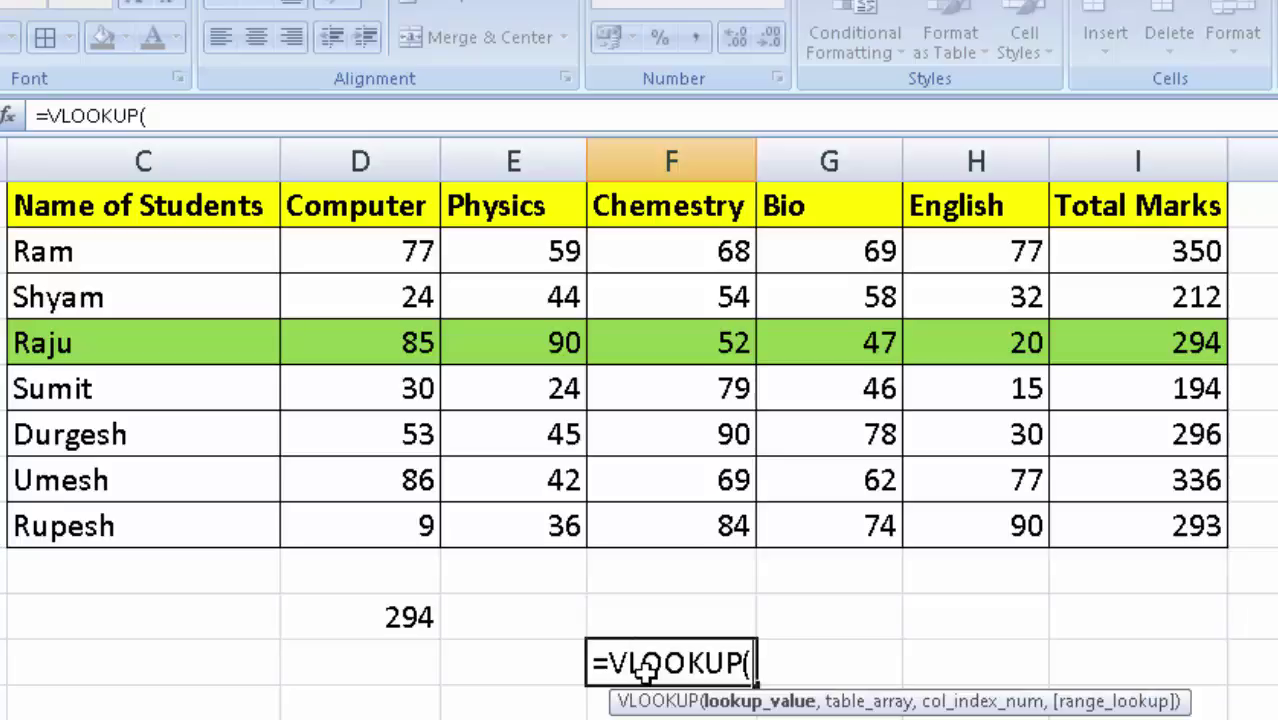
left_click(136, 490)
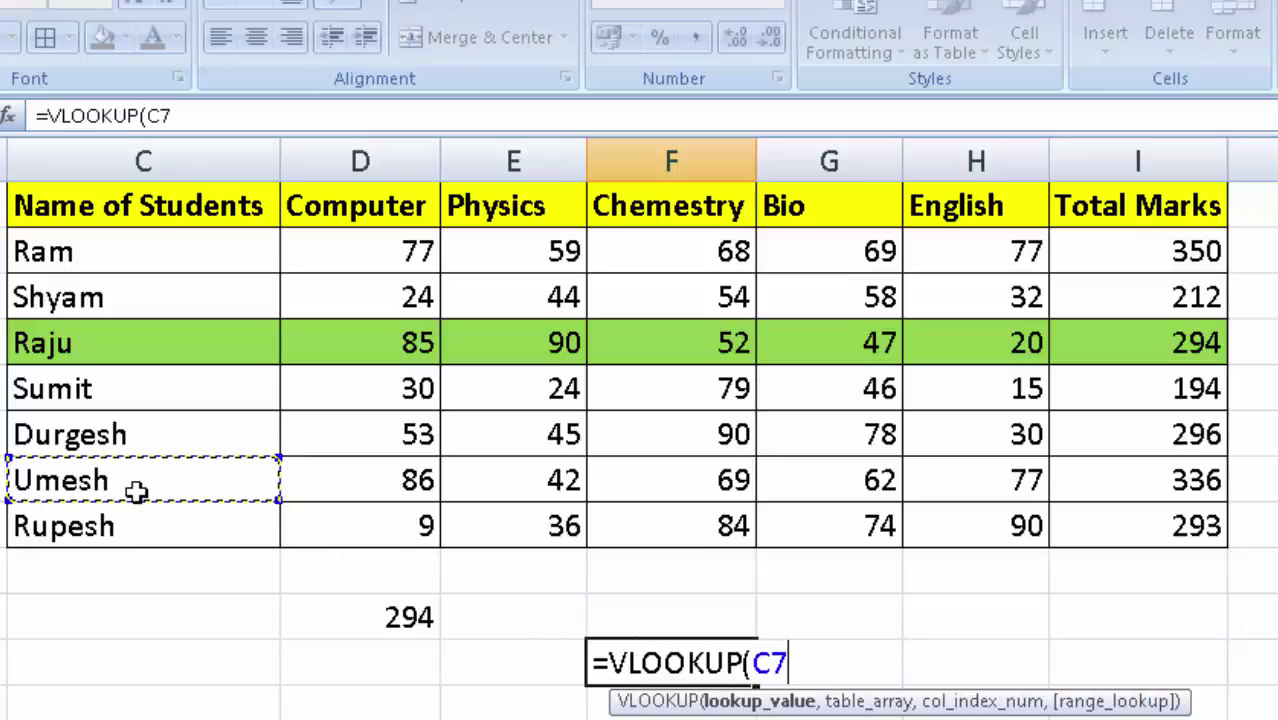
type(",")
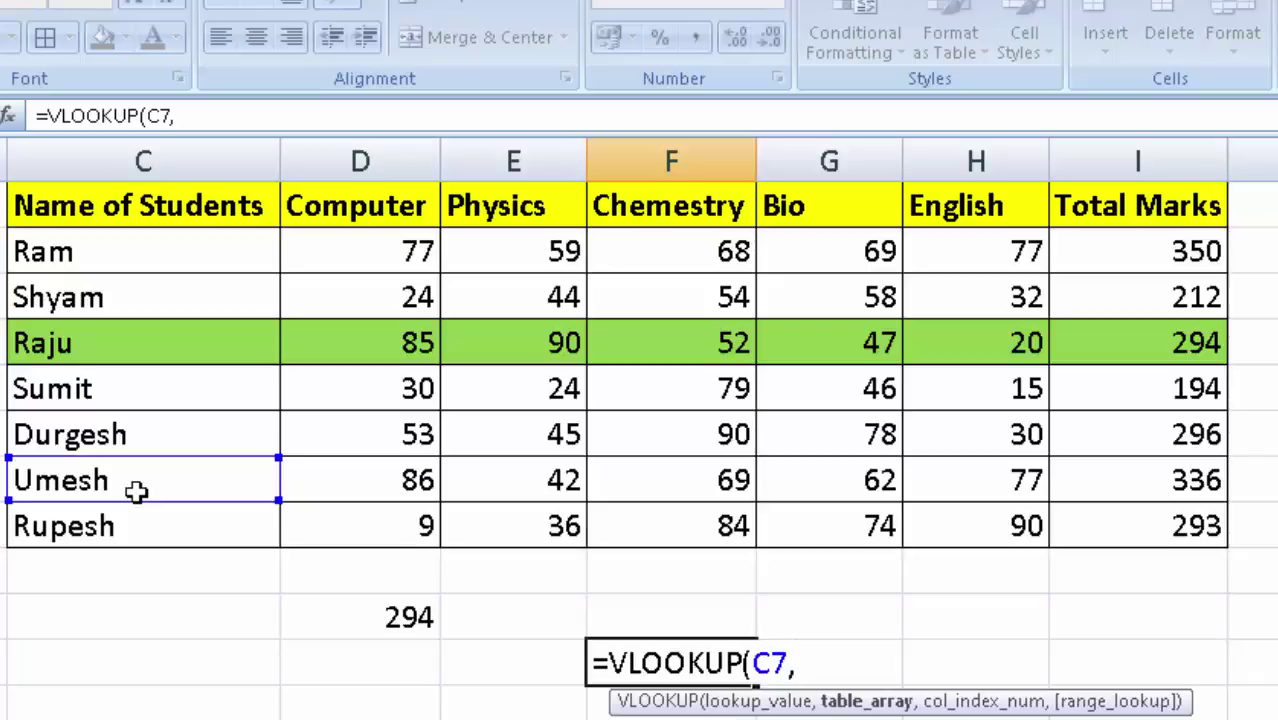
type("d")
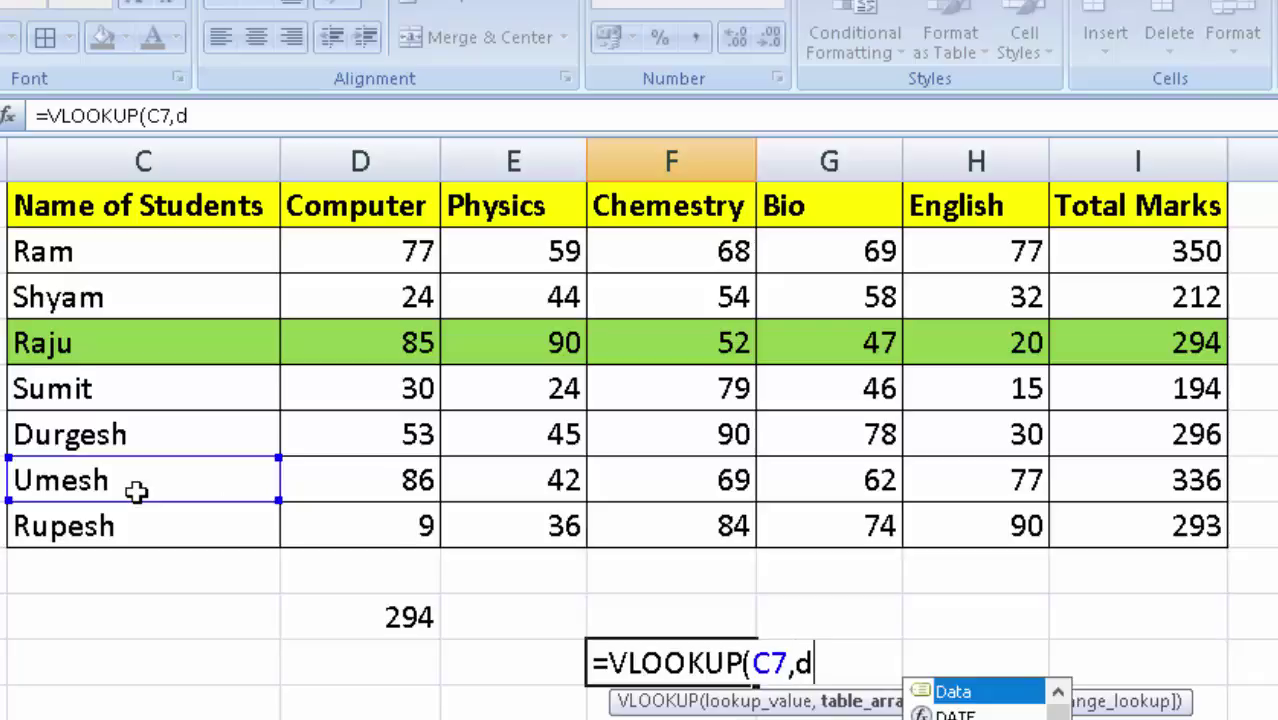
key("Tab")
type(",")
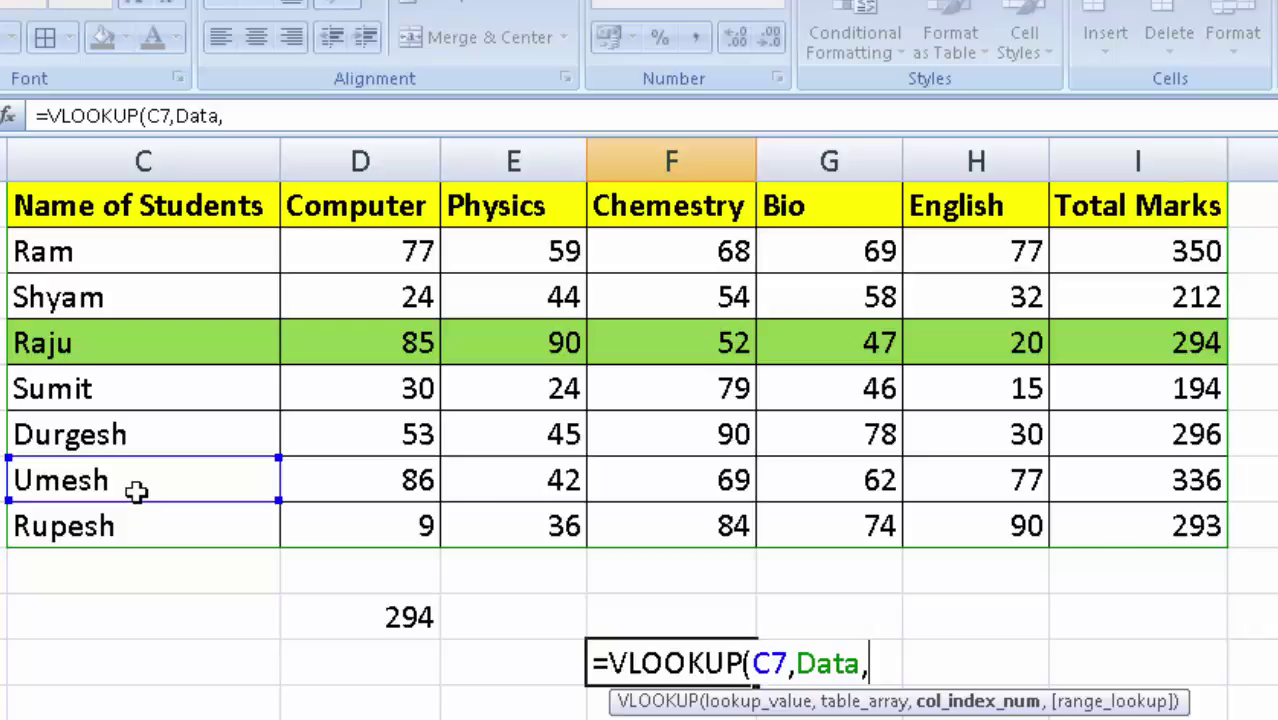
type("7")
type(",0)")
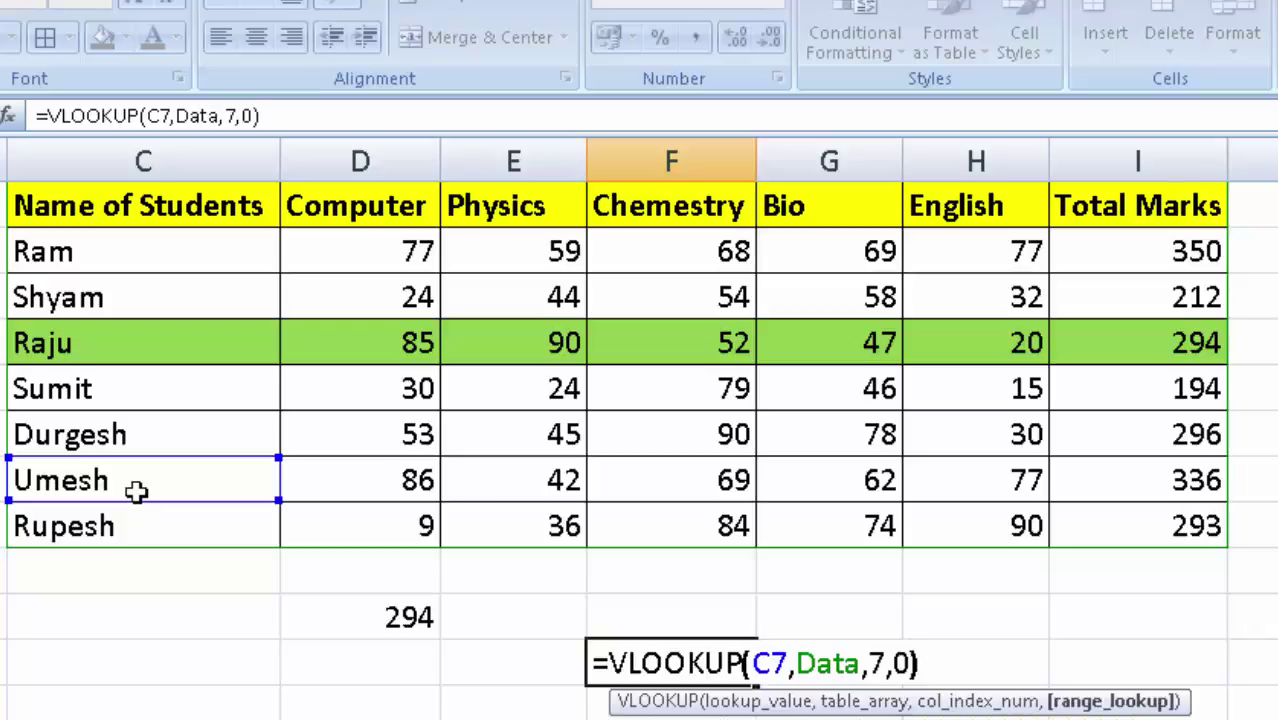
key("Return")
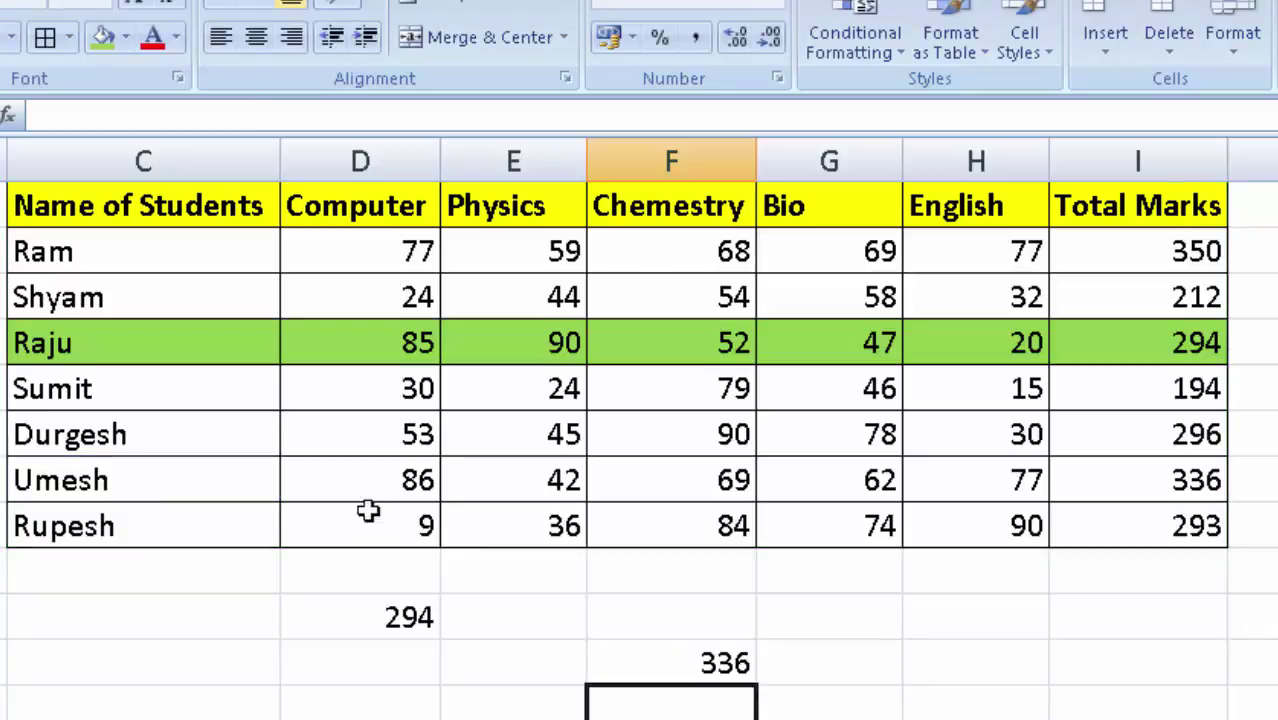
Fill Umesh's row, columns C to I, with light pink.
left_click(690, 665)
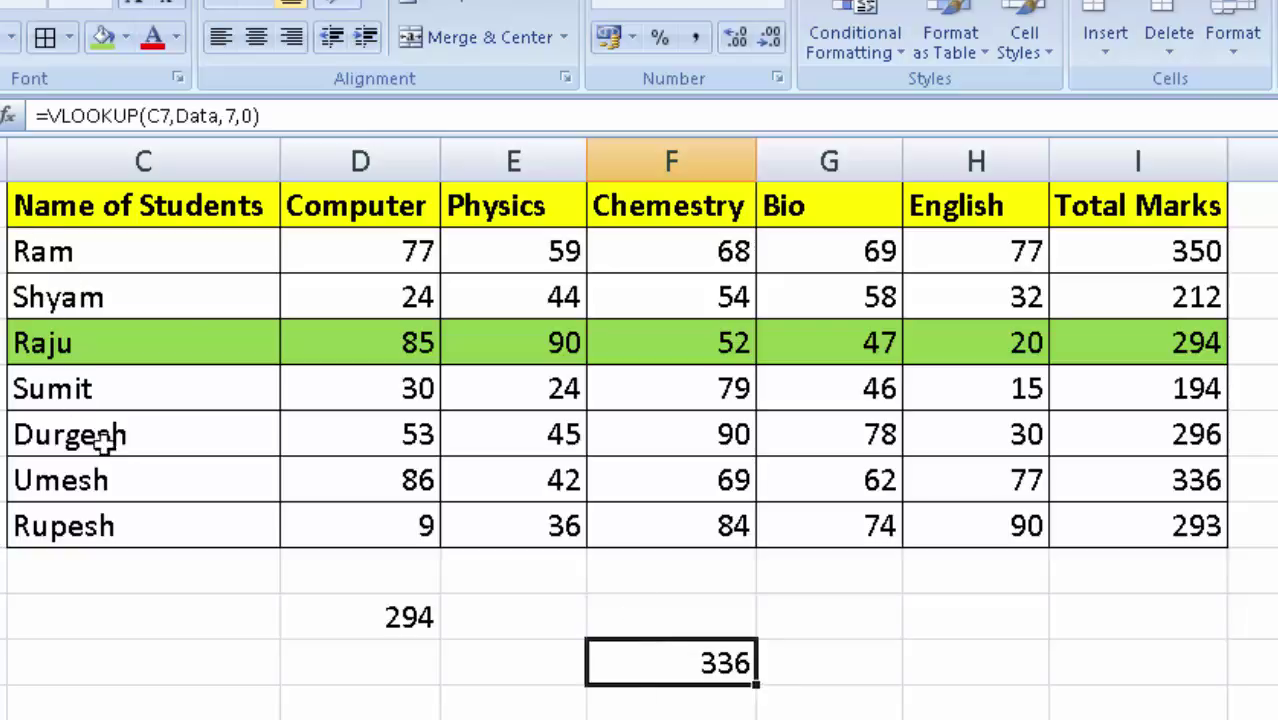
left_click_drag(134, 434, 513, 458)
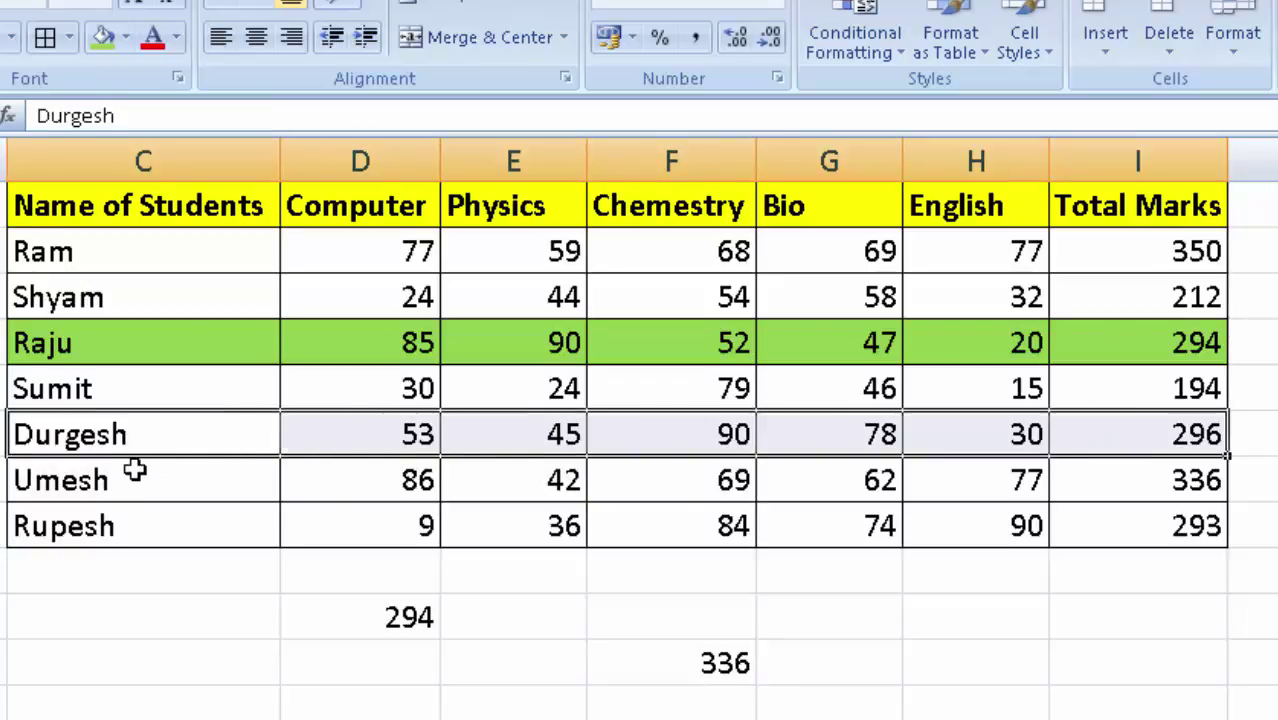
mouse_move(134, 471)
left_mouse_down()
mouse_move(1062, 505)
mouse_move(1130, 474)
left_mouse_up()
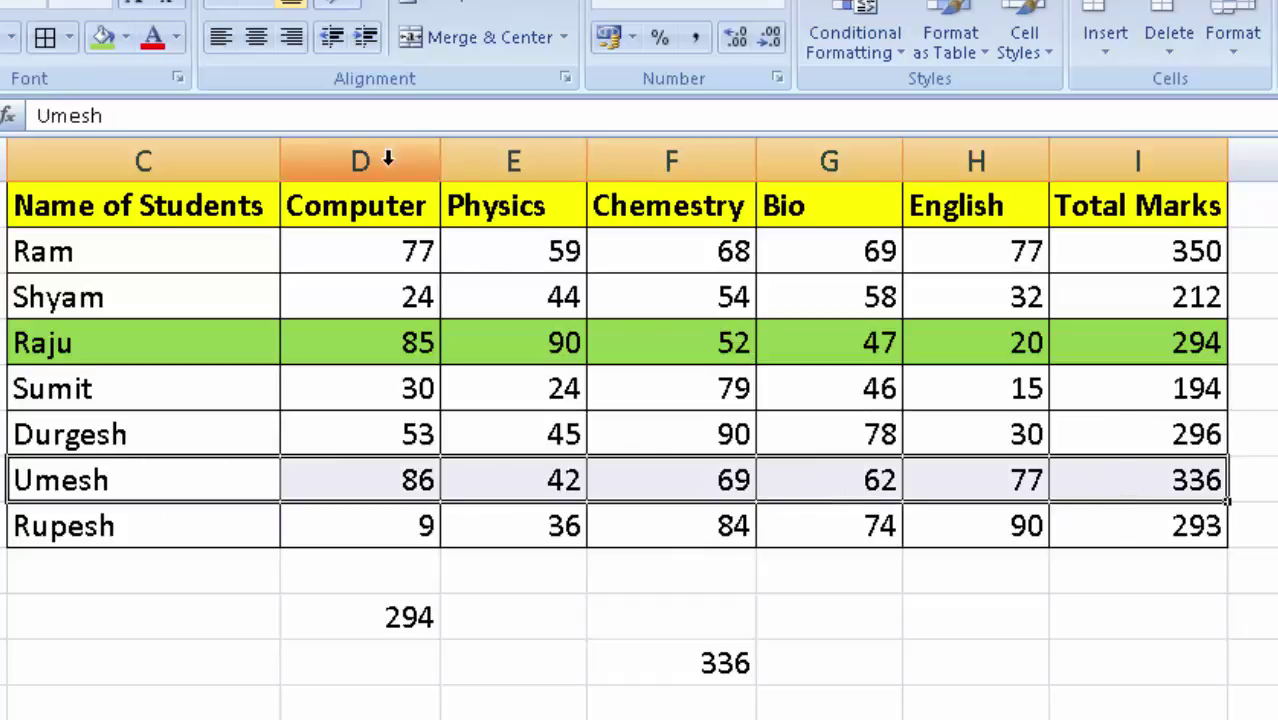
left_click(124, 37)
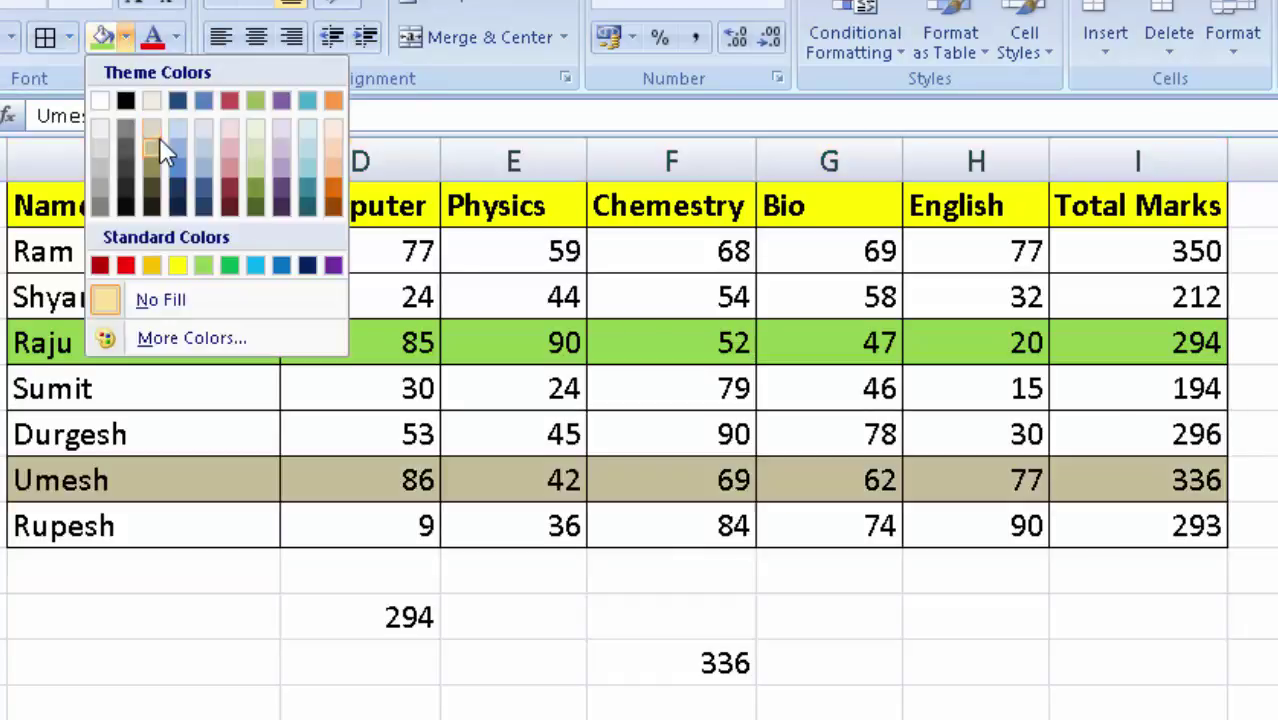
left_click(234, 142)
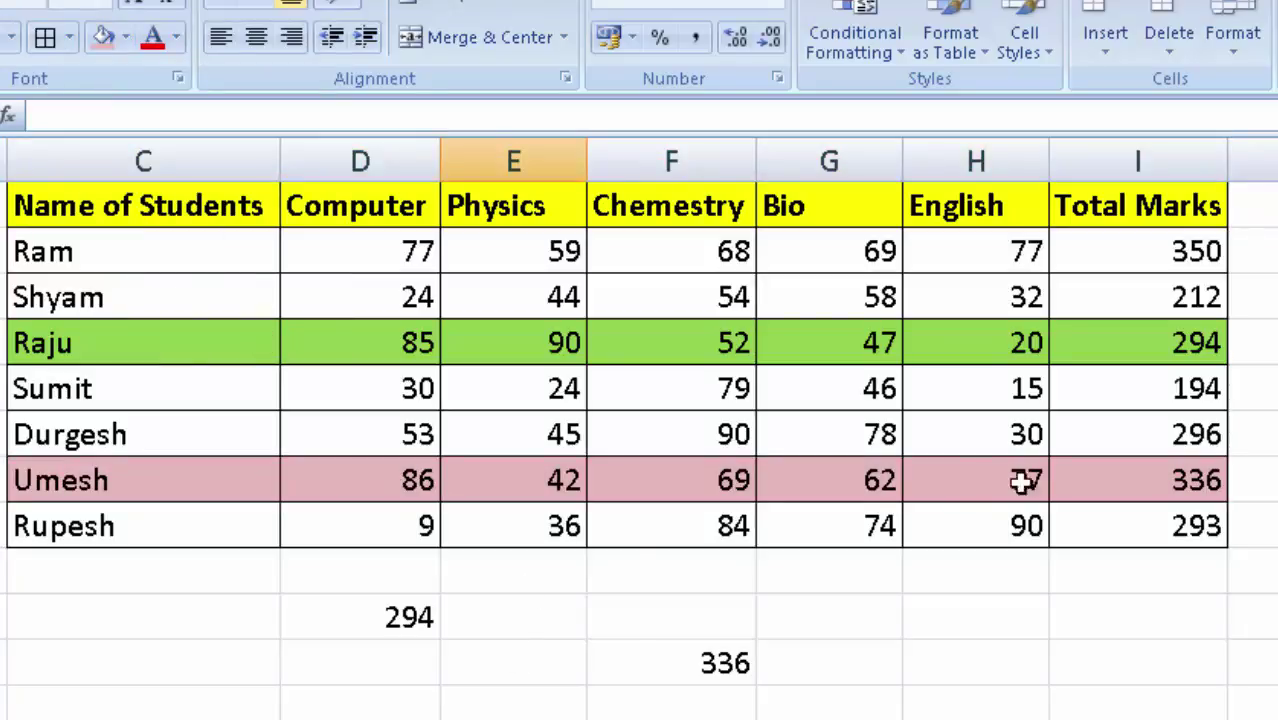
left_click(660, 670)
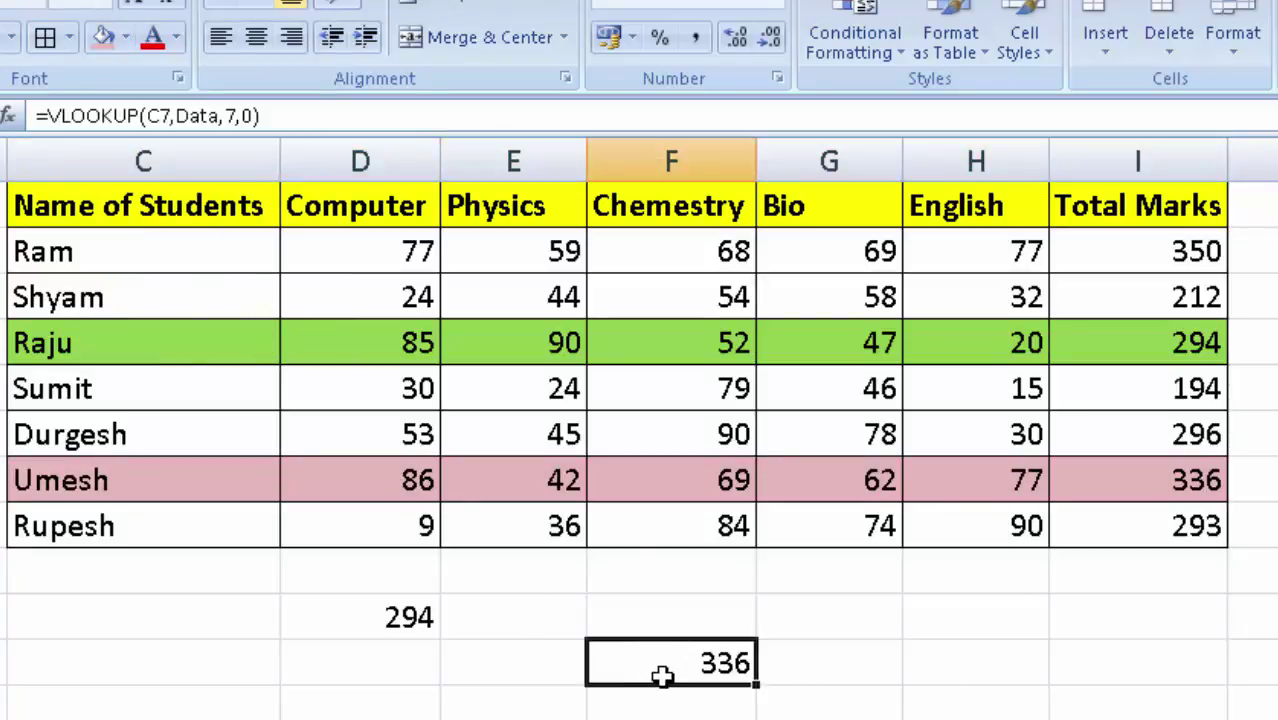